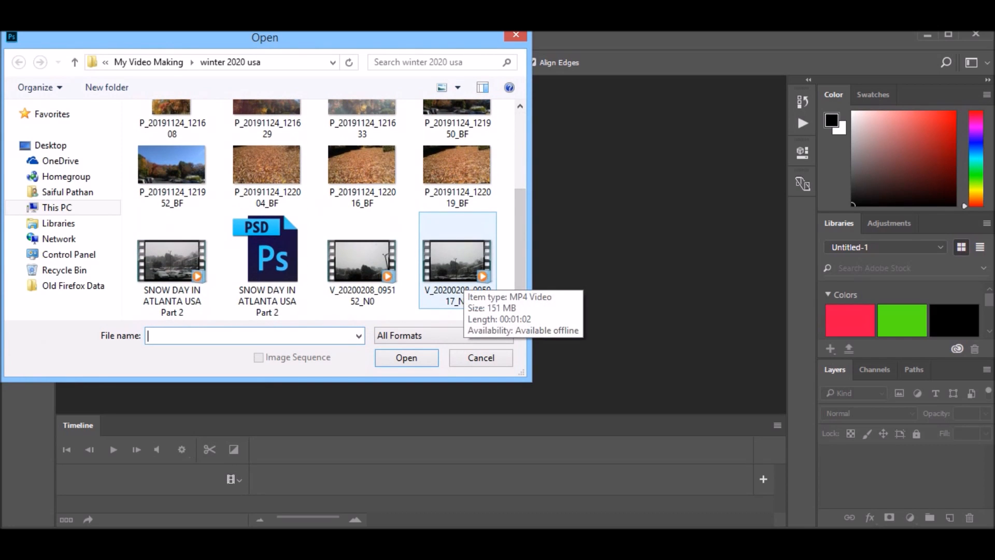
Open the video file V_20200208_095917_N0 from the winter 2020 usa folder
left_click(462, 276)
left_click(406, 357)
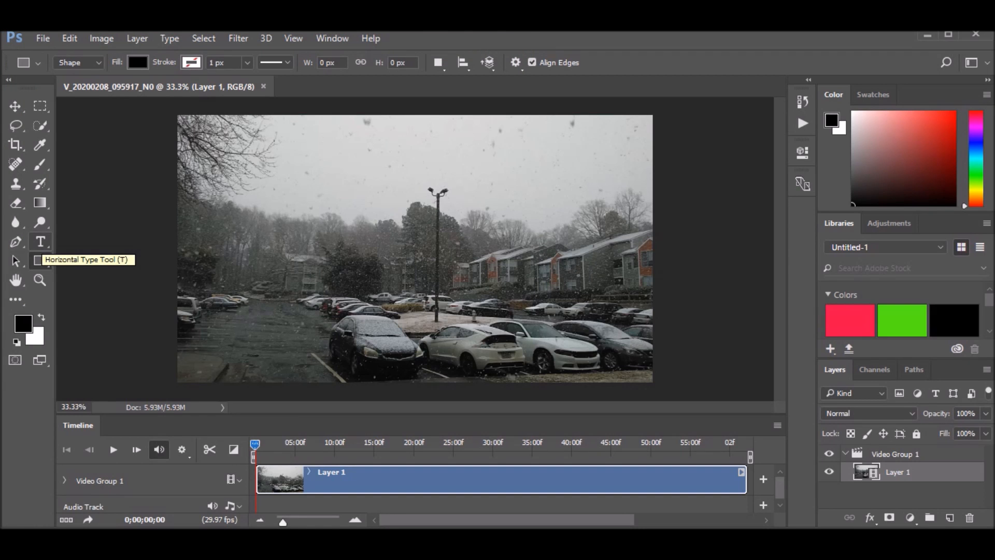
Add the horizontal text "AROUND US BLOG" at the lower-left corner of the video frame
left_click(41, 243)
left_click(188, 369)
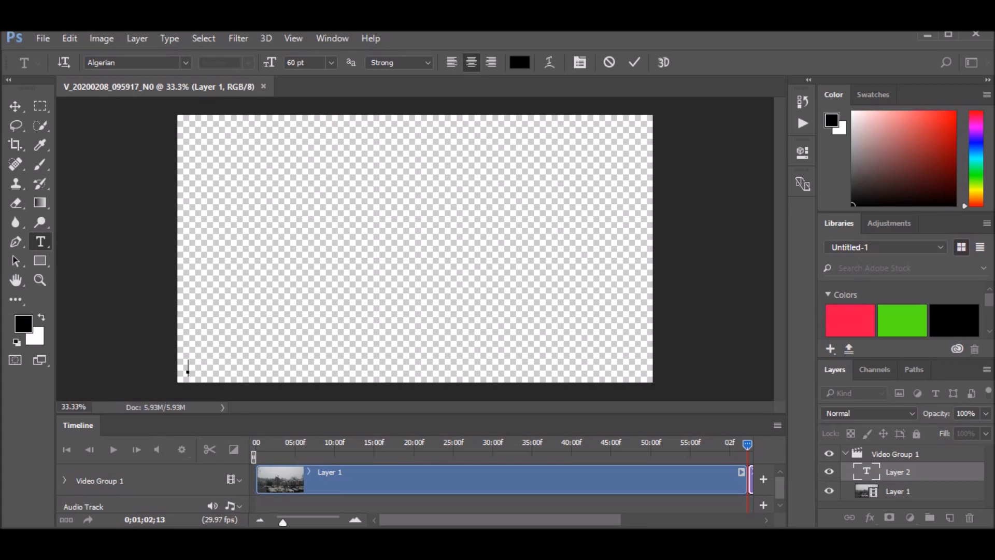
type("A")
type("ROU")
type("ND")
type("US")
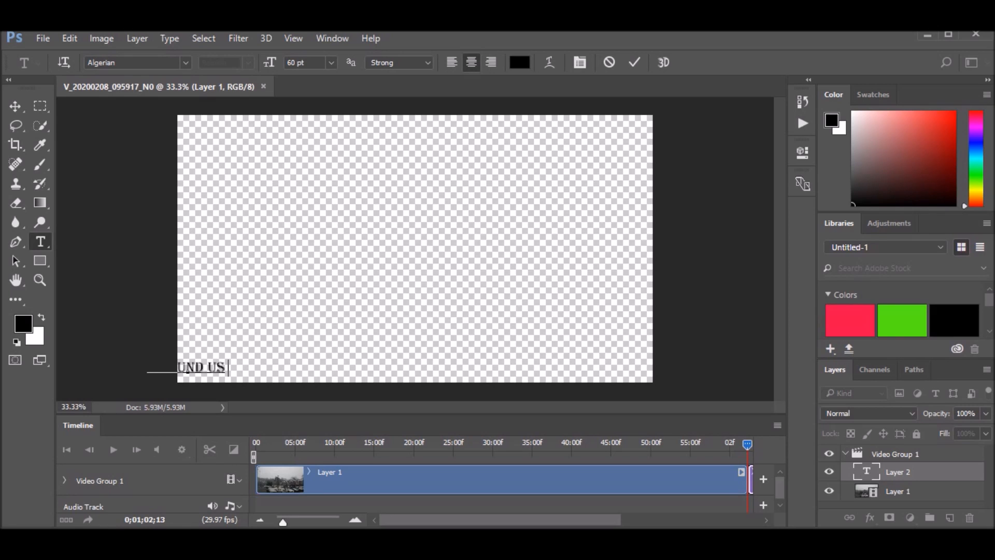
type(" BLO")
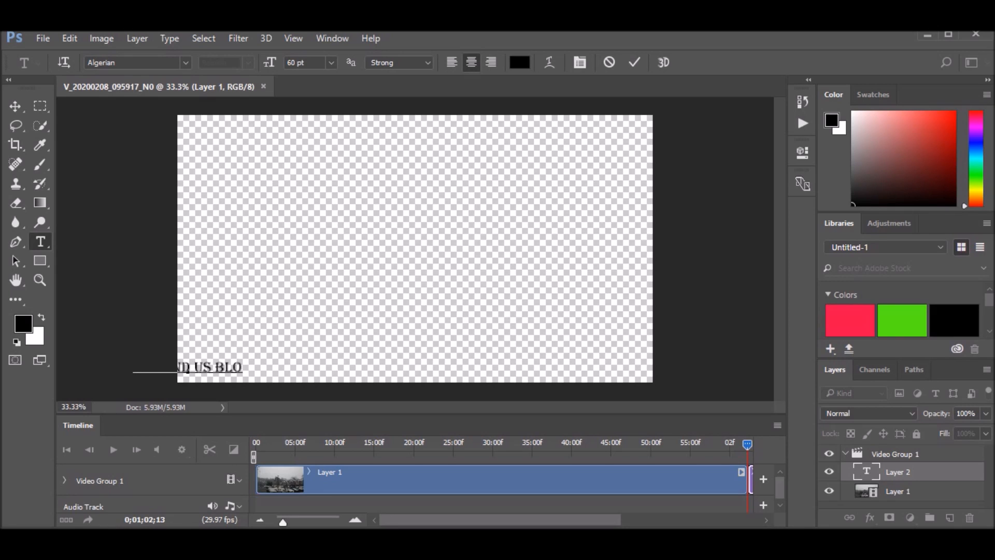
type("G")
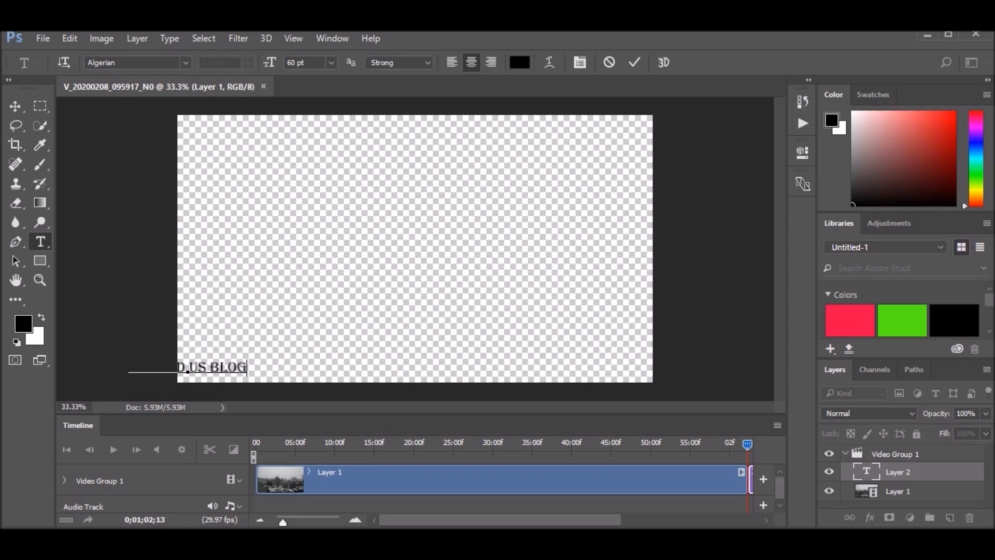
Insert leading spaces before "AROUND US BLOG" to shift the text inside the frame's left edge
key("Left")
key("Left")
key("Left")
key("Left")
key("Left")
key("Left")
key("Left")
key("Left")
key("Left")
key("Left")
key("Left")
key("Left")
key("Left")
key("Left")
key("Left")
key("Left")
key("Left")
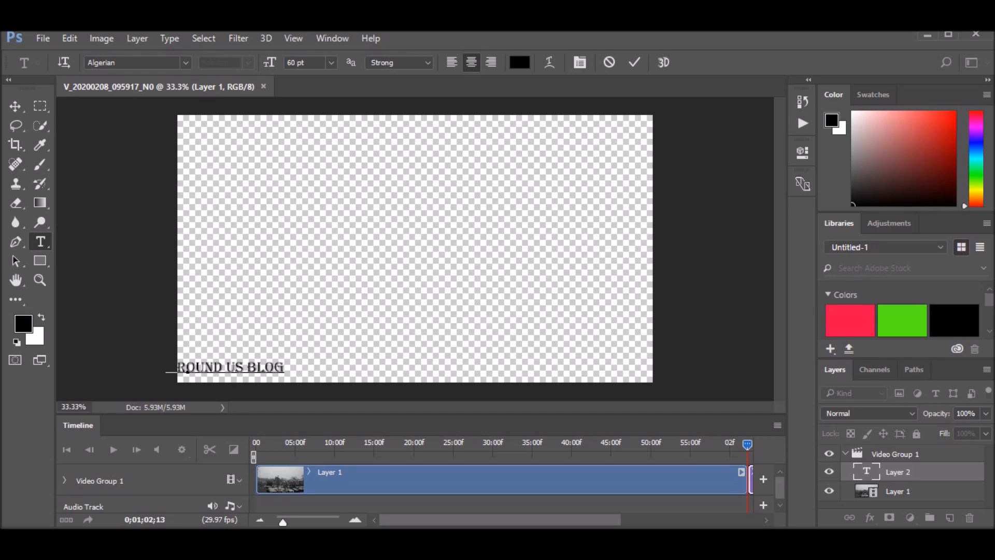
Set the whole "AROUND US BLOG" text to 48 pt, keeping the Algerian font
key("shift+Right")
key("shift+Right")
key("shift+Right")
key("shift+Right")
key("shift+Right")
key("shift+Right")
key("shift+Right")
key("shift+Right")
key("shift+Right")
key("shift+Right")
key("shift+Right")
key("shift+Right")
key("shift+Right")
key("shift+Right")
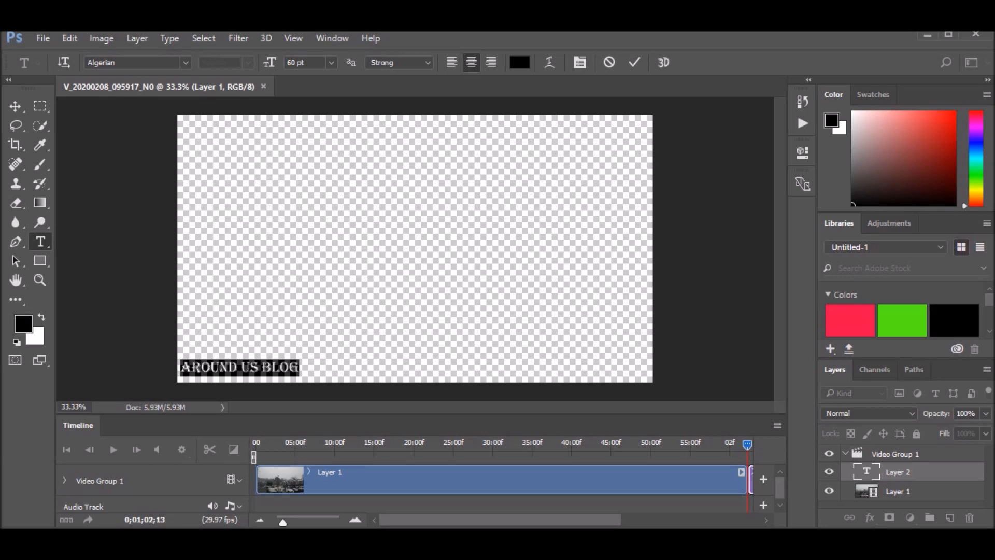
left_click(132, 62)
left_click(185, 62)
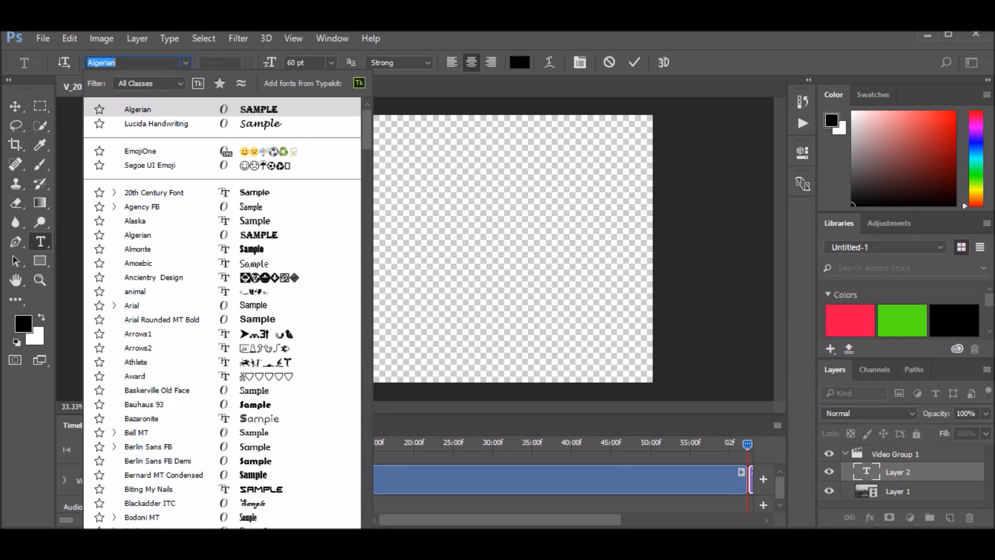
key("BackSpace")
key("Return")
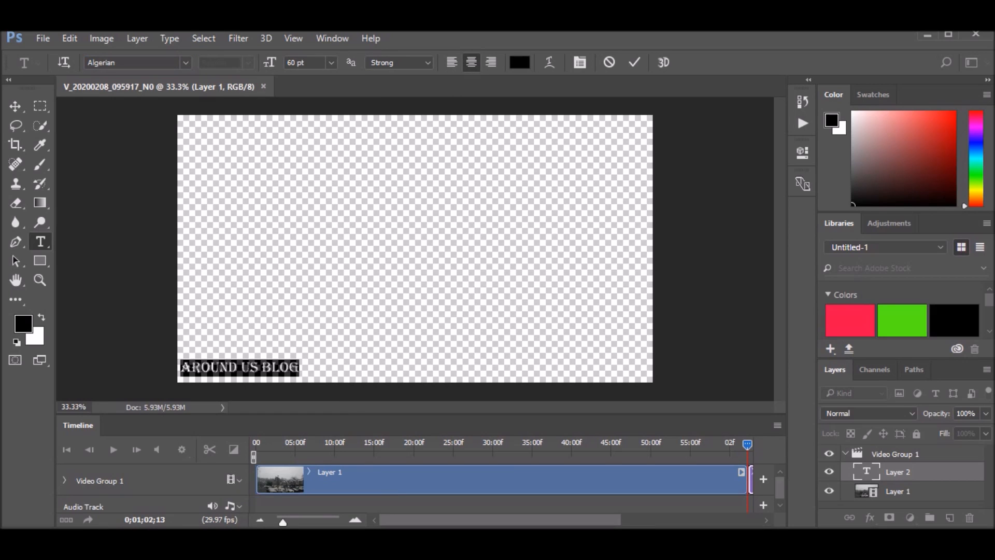
left_click(331, 62)
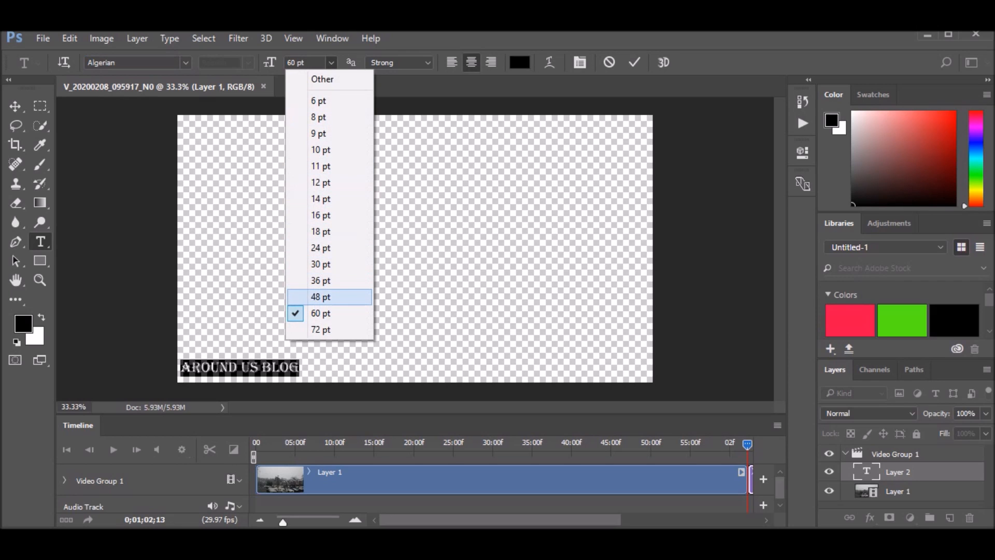
key("Return")
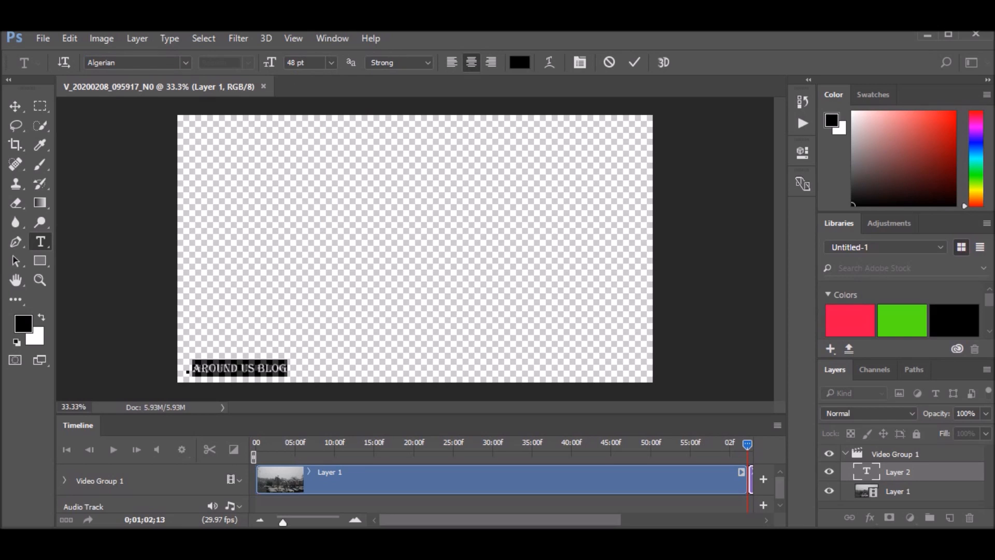
Set the text's anti-aliasing to Sharp and commit the text layer
left_click(399, 62)
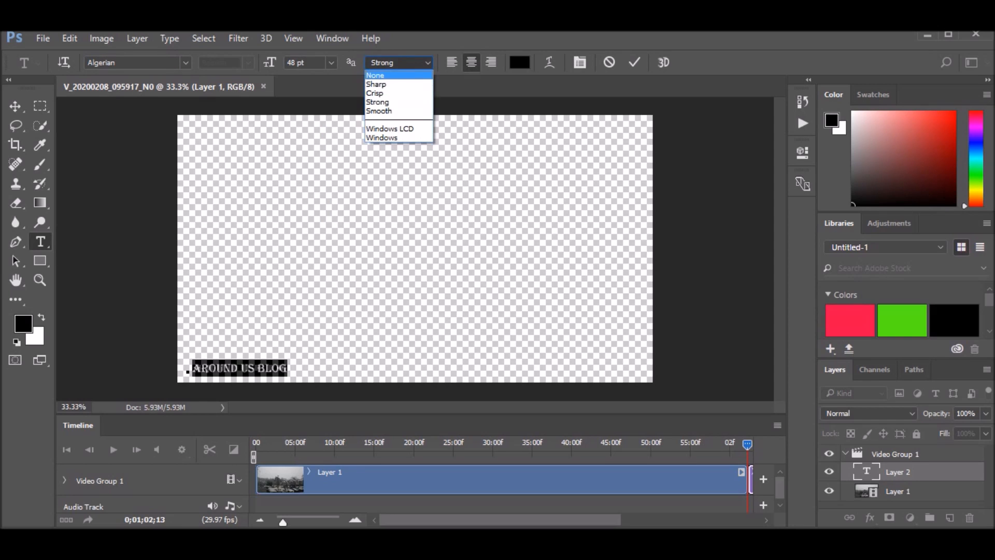
key("Down")
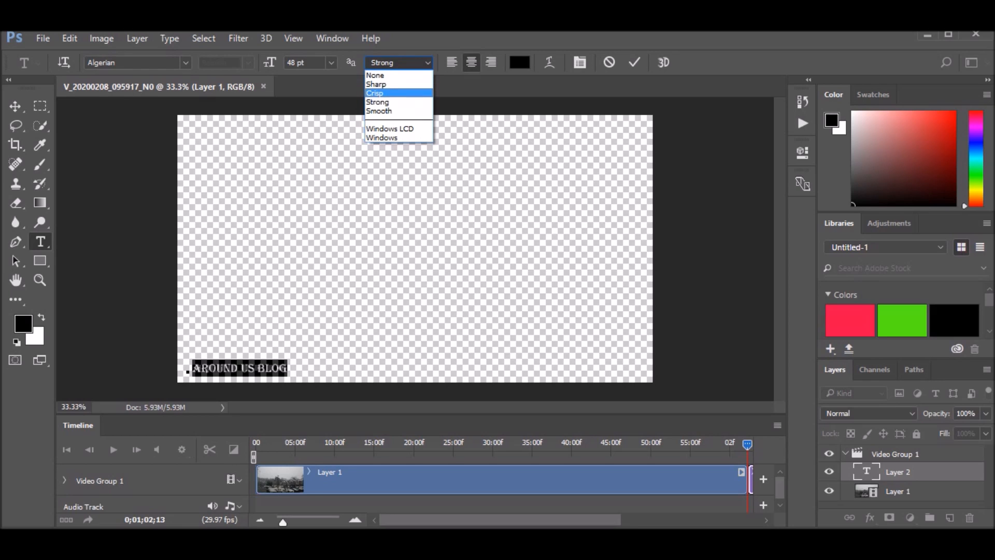
key("Down")
key("Return")
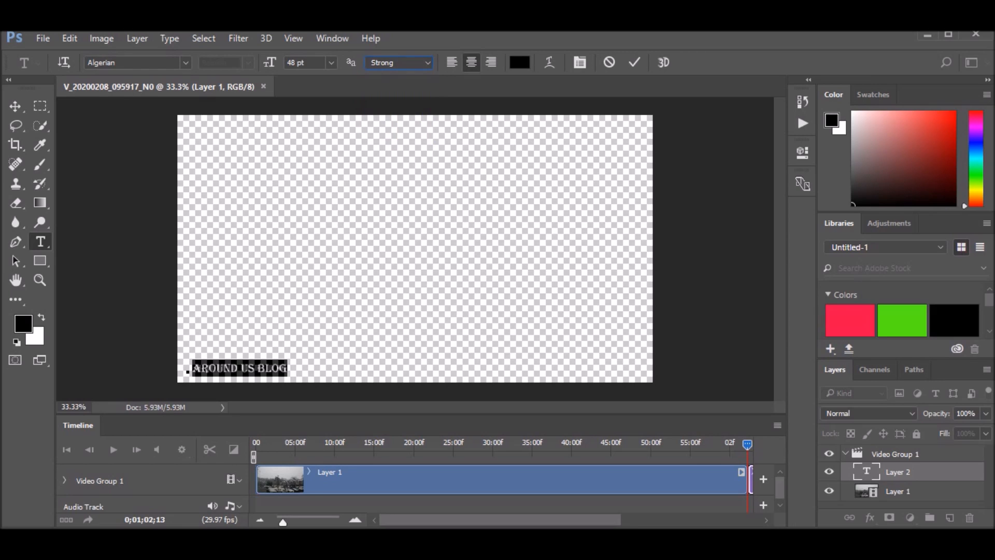
left_click(397, 62)
key("Return")
key("ctrl+Return")
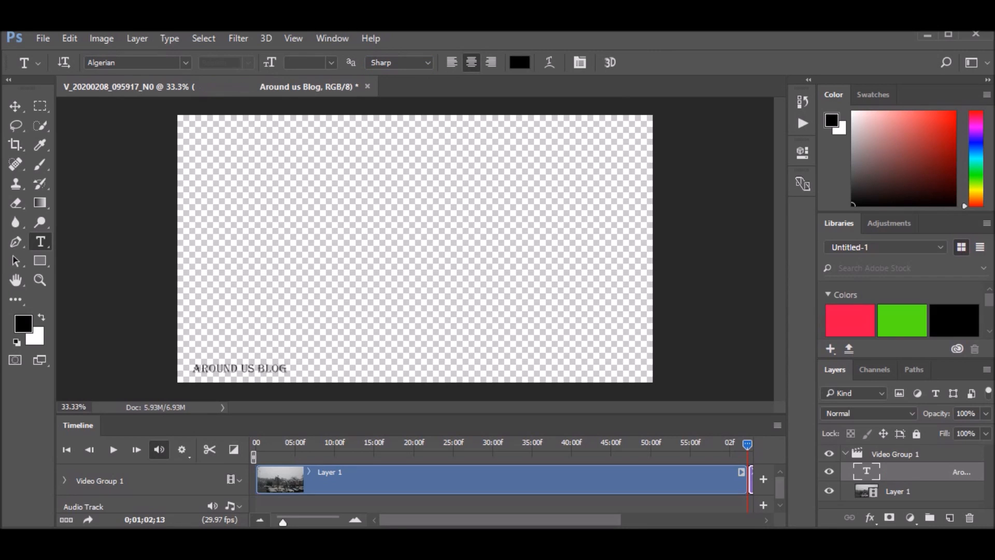
Try right and left alignment on the "AROUND US BLOG" text and return it to centre alignment
left_click(260, 519)
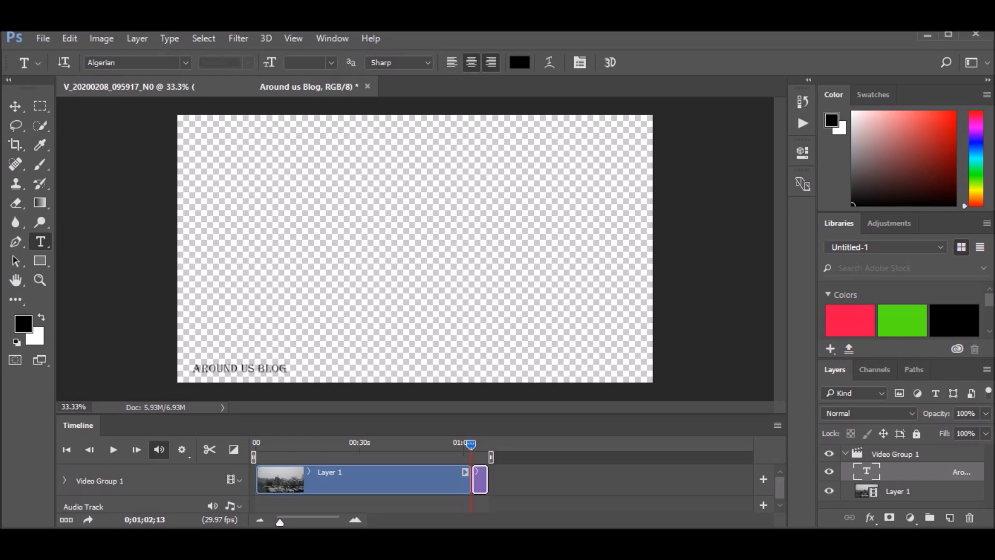
left_click(491, 62)
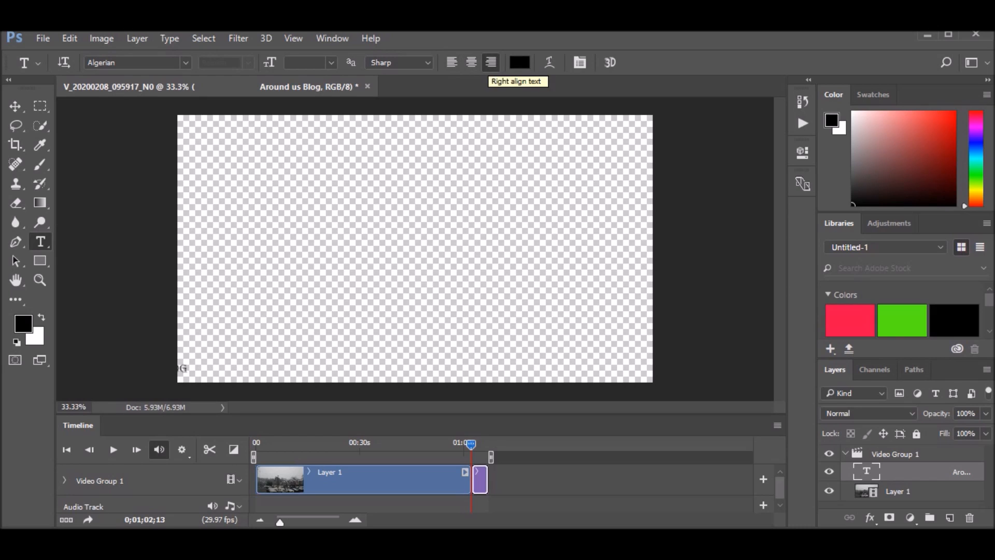
left_click(471, 62)
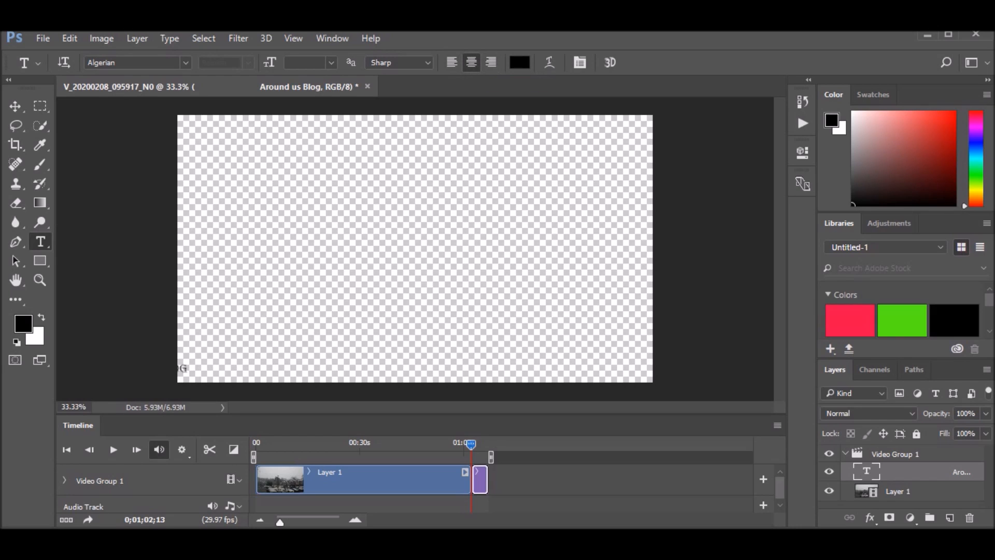
left_click(452, 62)
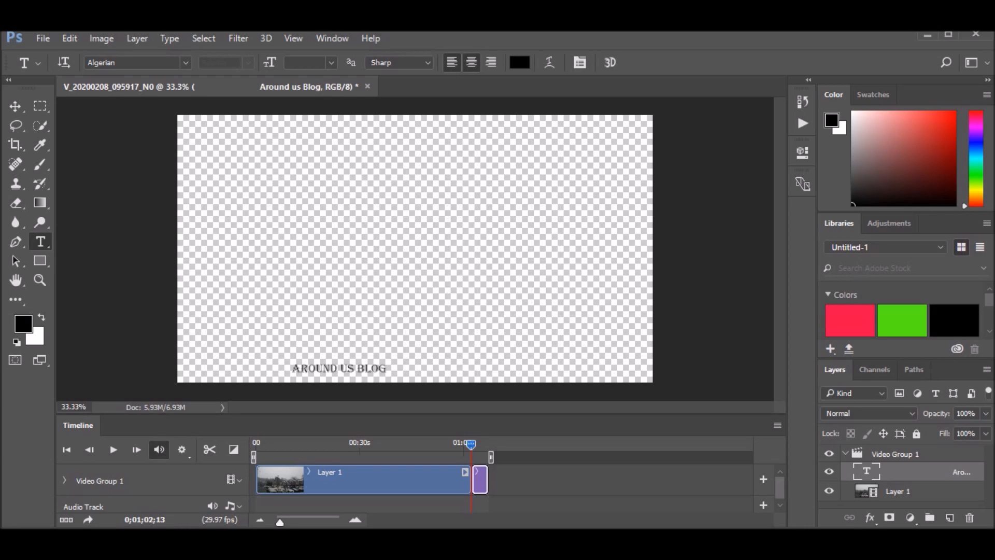
left_click(471, 62)
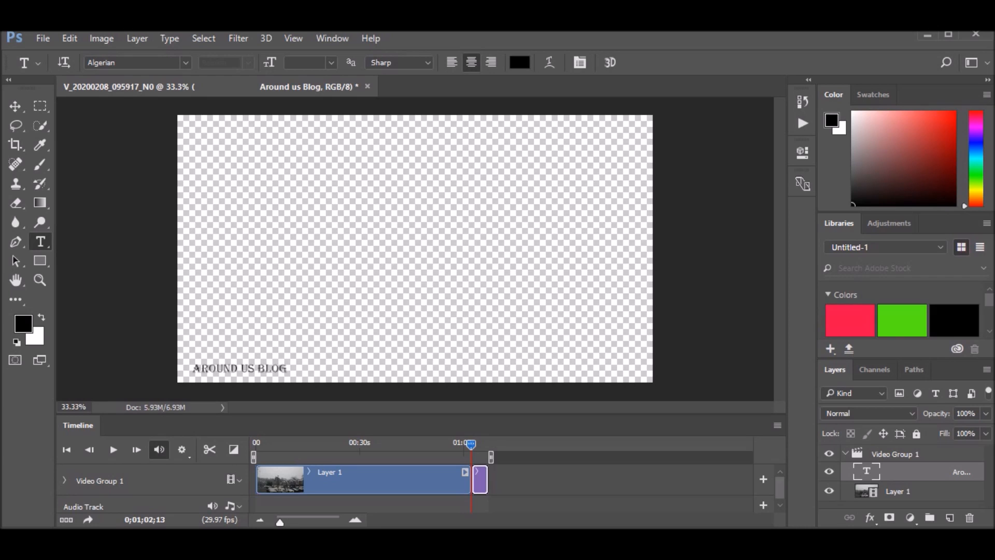
Colour the word "AROUND" red (f50b0b) and commit the edit
left_click_drag(192, 368, 238, 367)
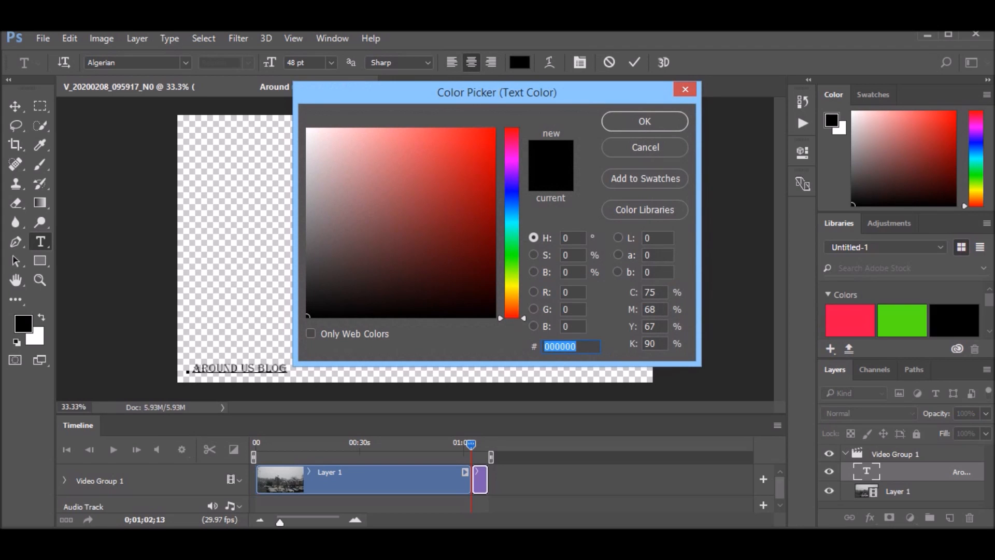
left_click(488, 135)
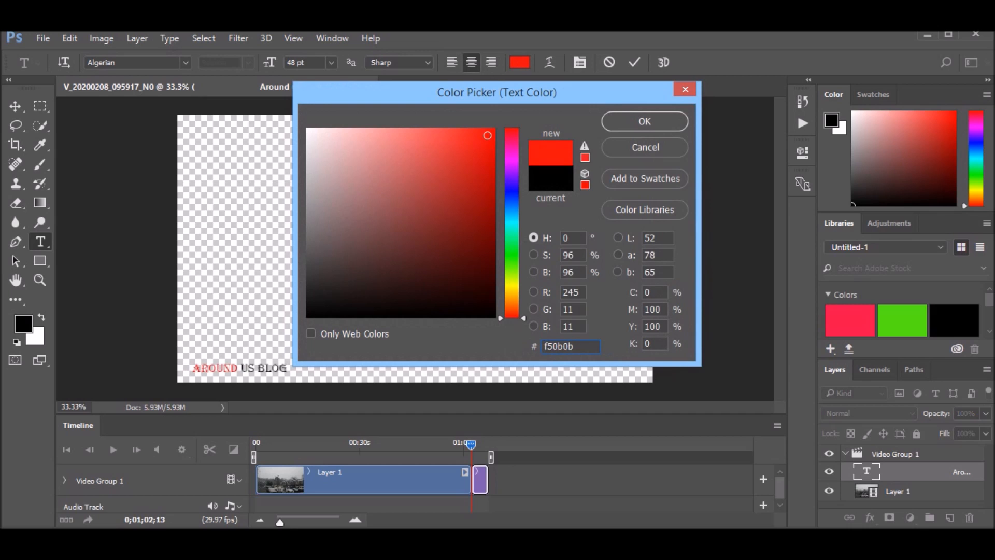
left_click(644, 121)
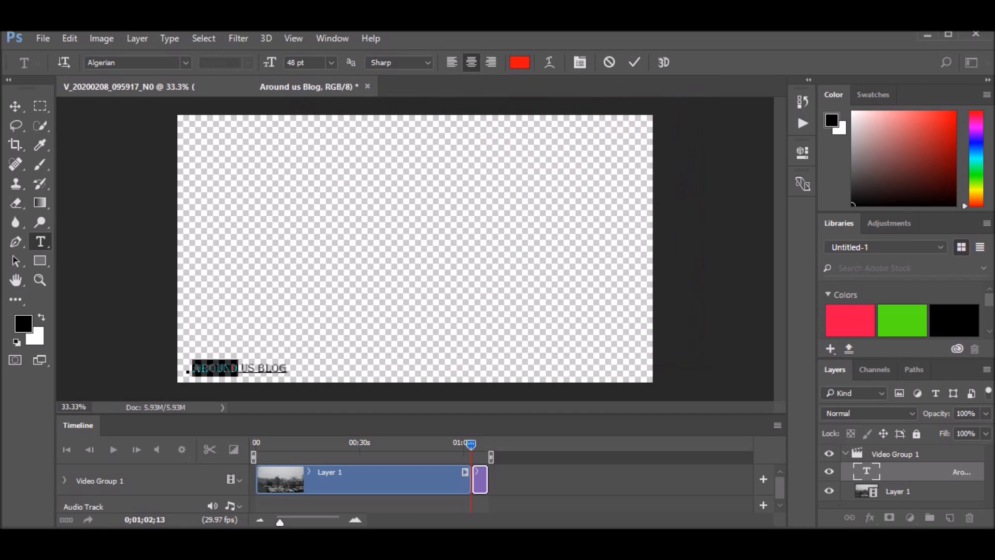
key("ctrl+Return")
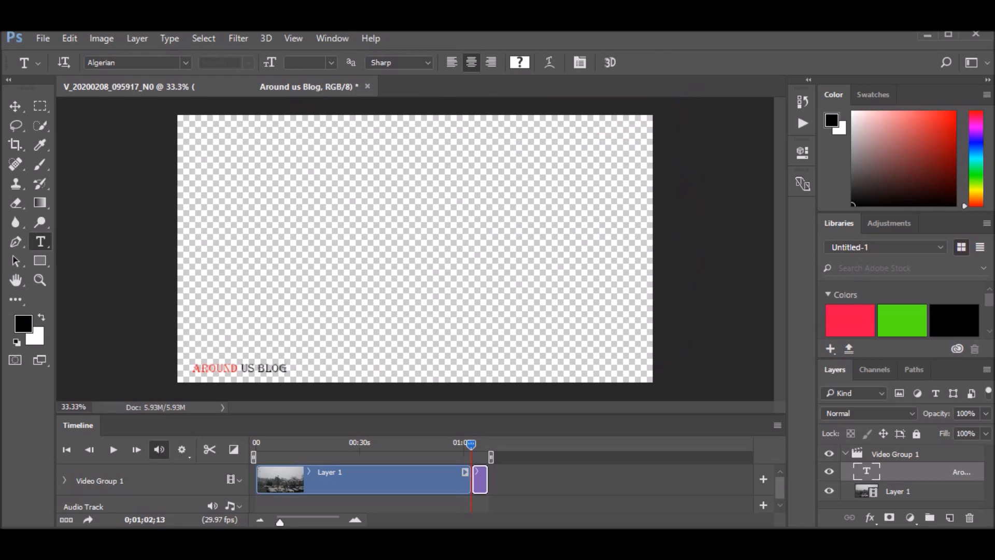
Colour the word "US" blue (3d0cf4) and commit the edit
left_click_drag(240, 368, 255, 369)
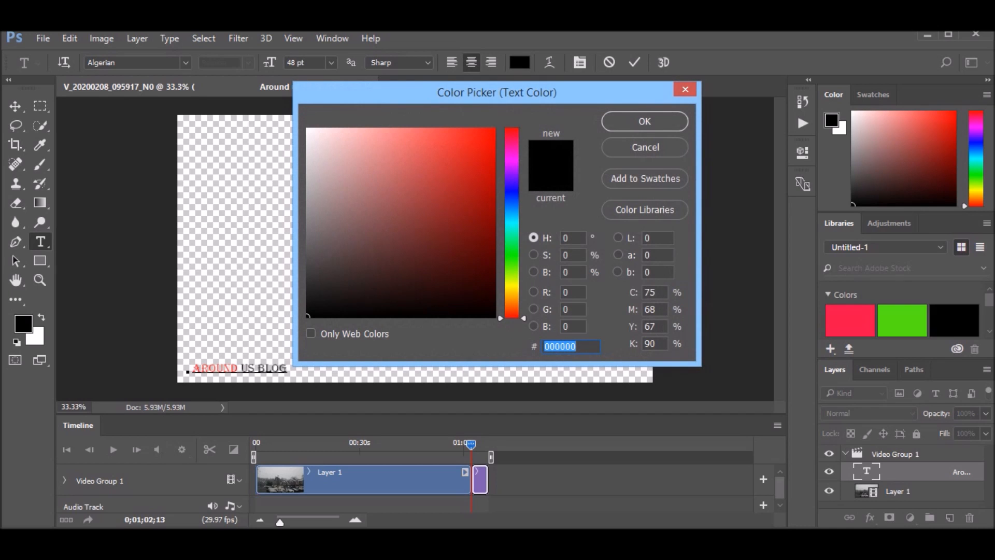
left_click(511, 185)
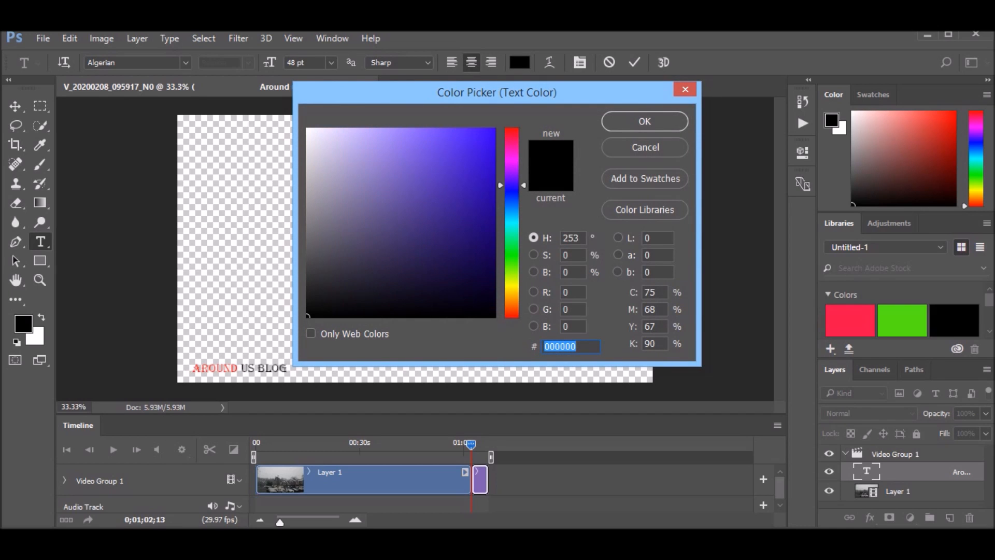
left_click(486, 136)
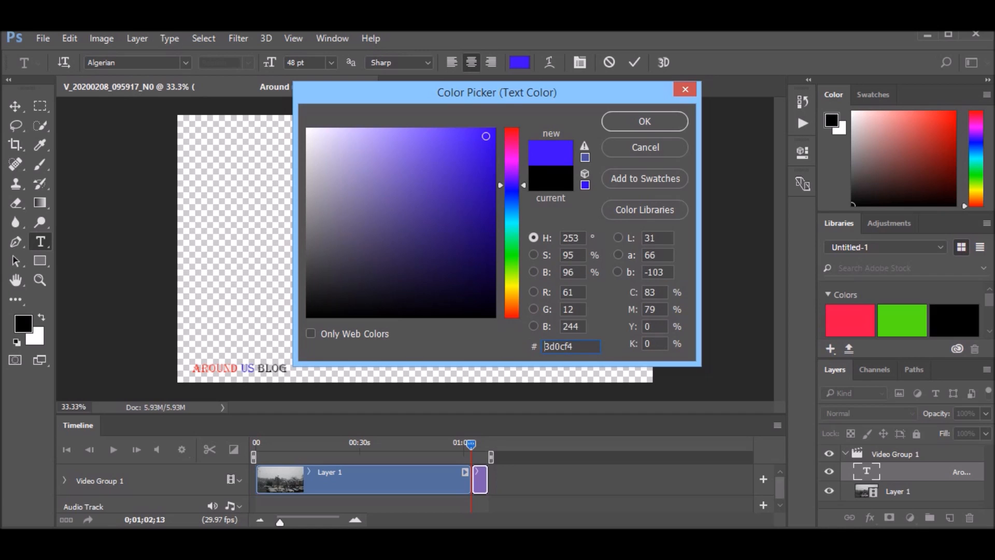
key("Return")
key("ctrl+Return")
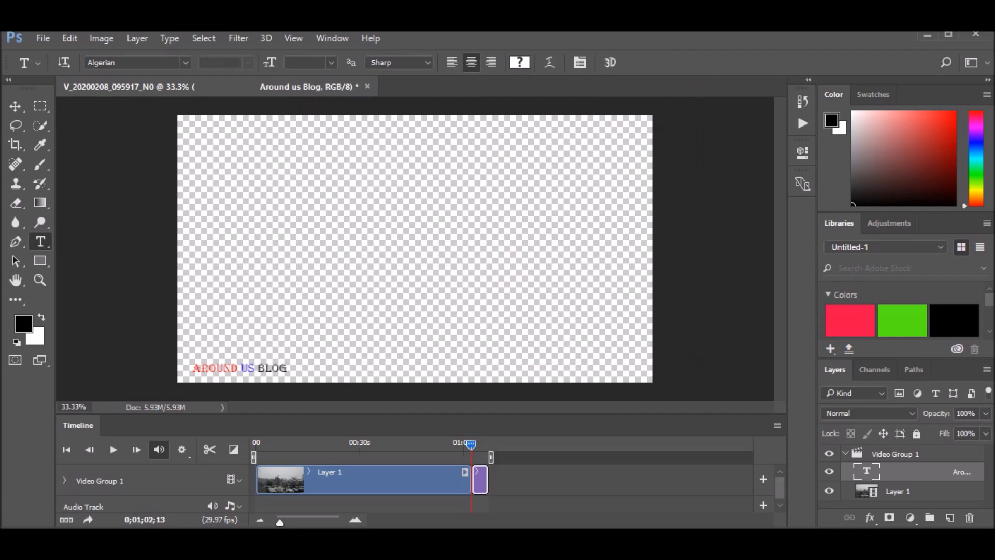
Colour the word "BLOG" red (f50930) after trying green, and commit the edit
double_click(272, 368)
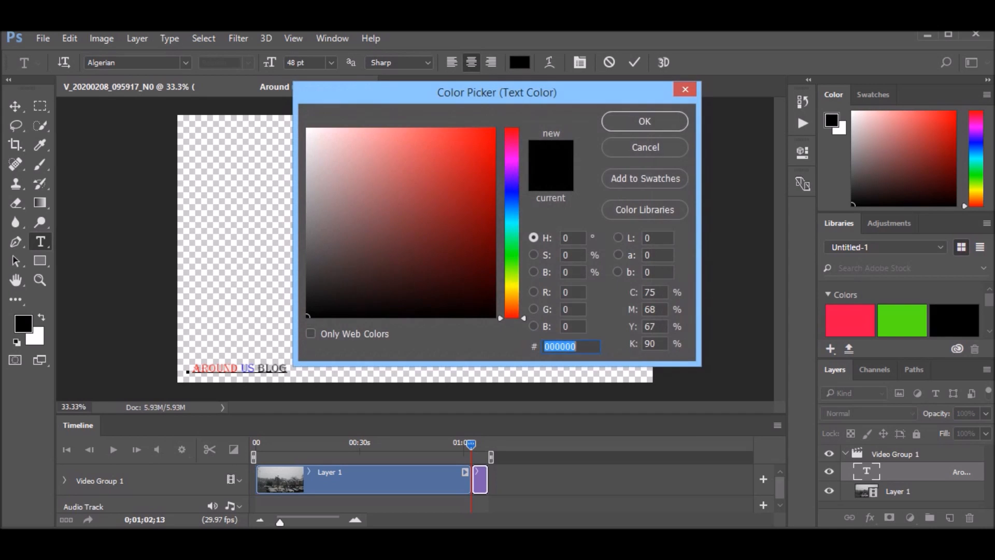
left_click(489, 135)
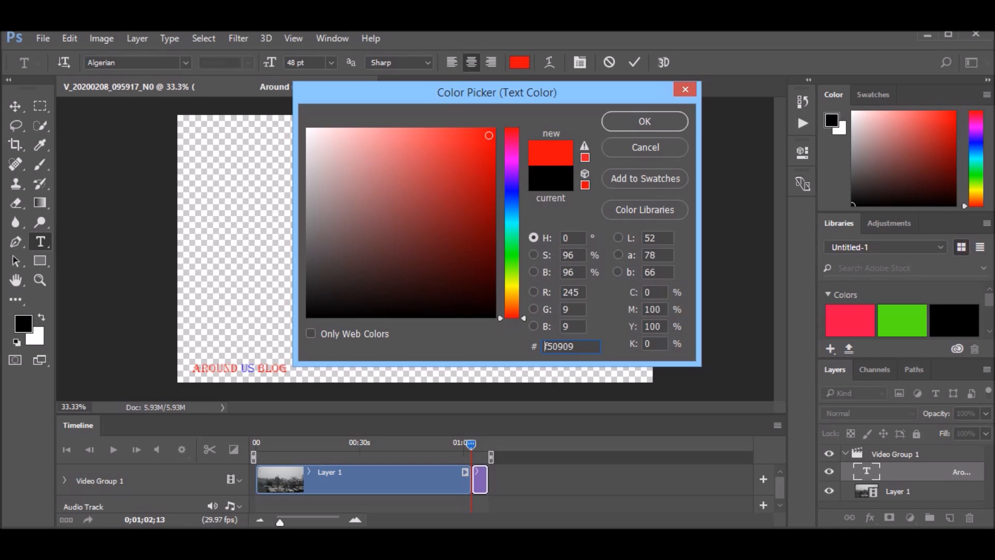
left_click(512, 247)
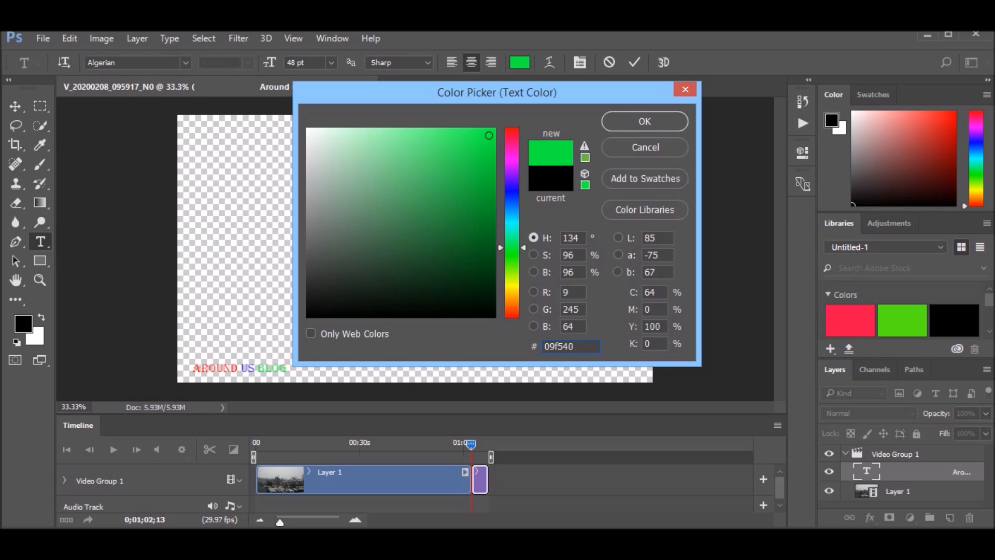
left_click(512, 134)
left_click(490, 134)
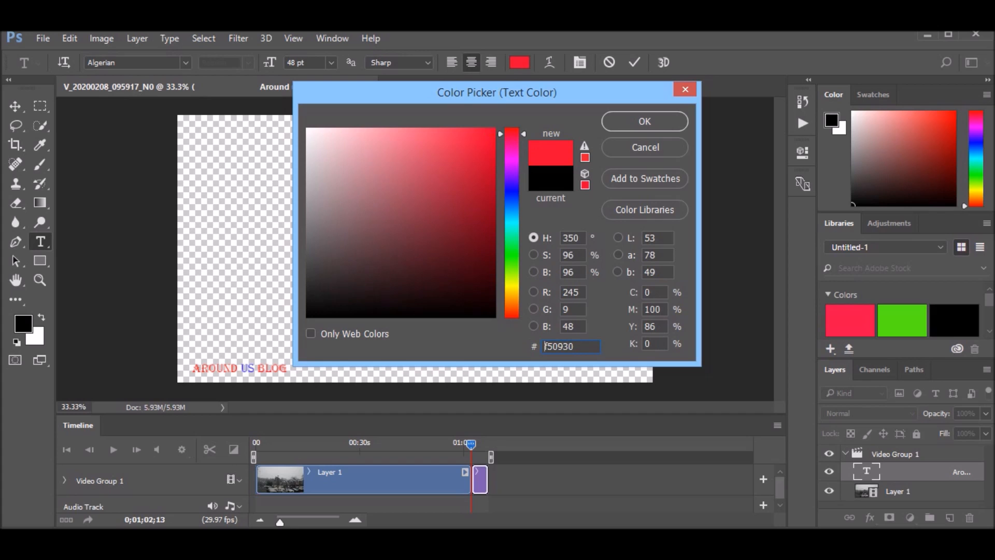
left_click(645, 122)
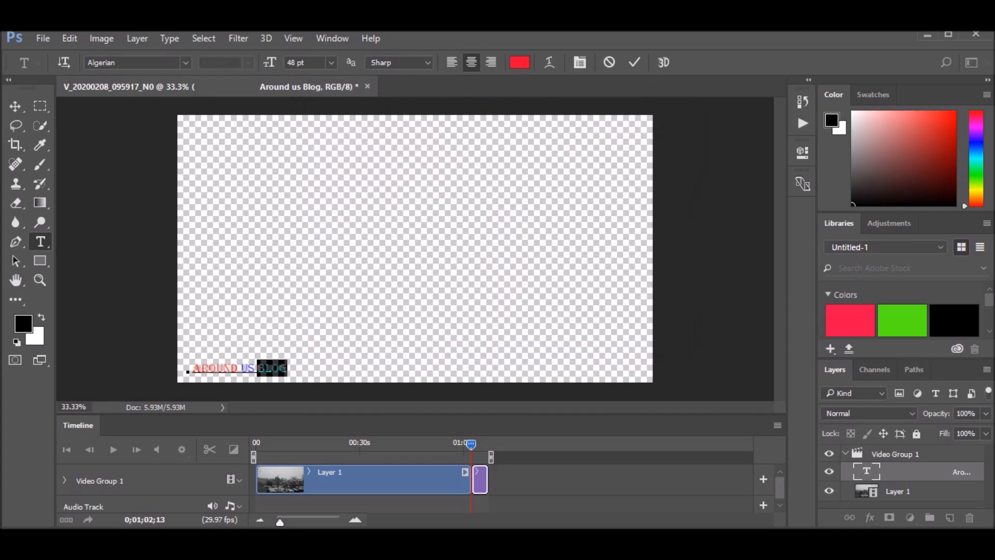
key("ctrl+Return")
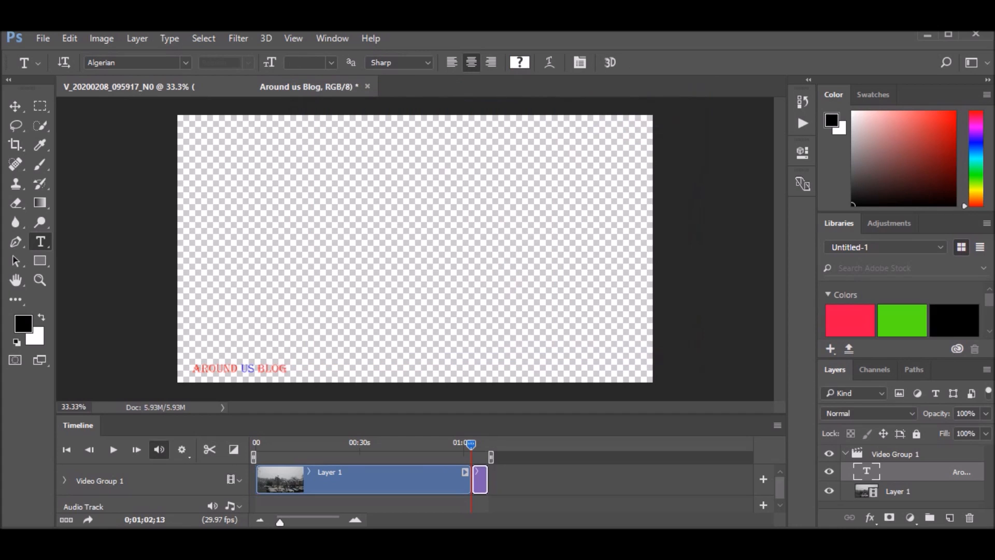
Set the size of the whole "AROUND US BLOG" text to 60 pt and commit the edit
left_click_drag(193, 368, 287, 367)
left_click_drag(183, 368, 278, 368)
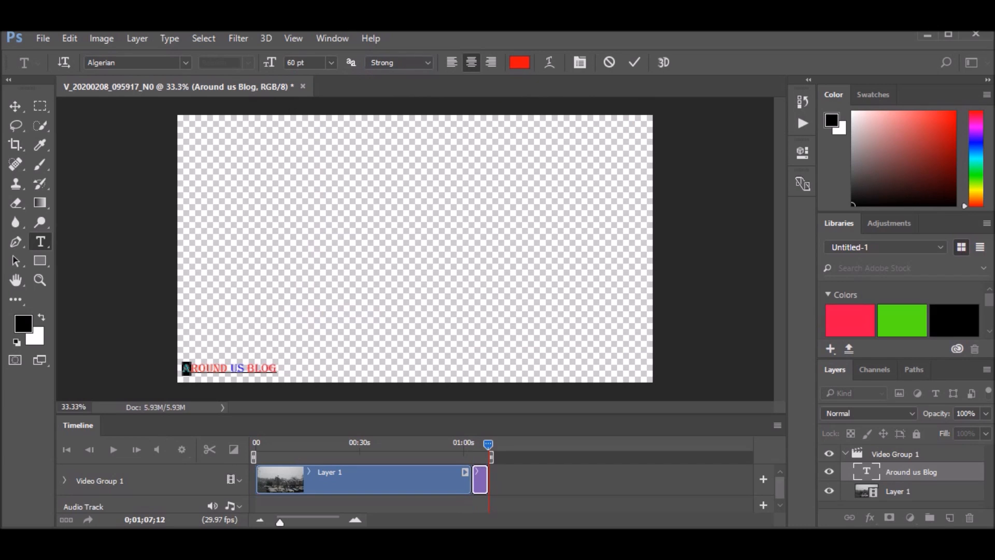
left_click(331, 62)
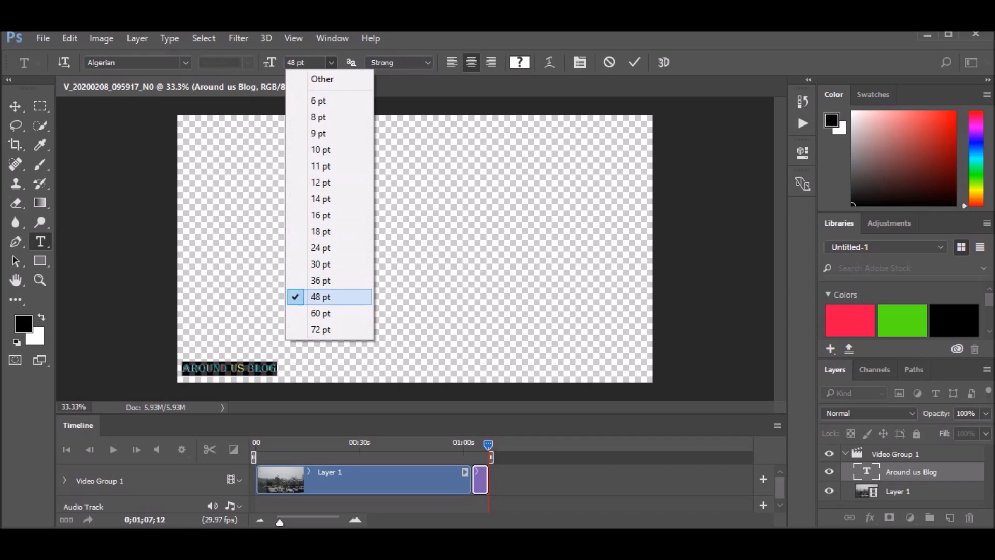
left_click(320, 313)
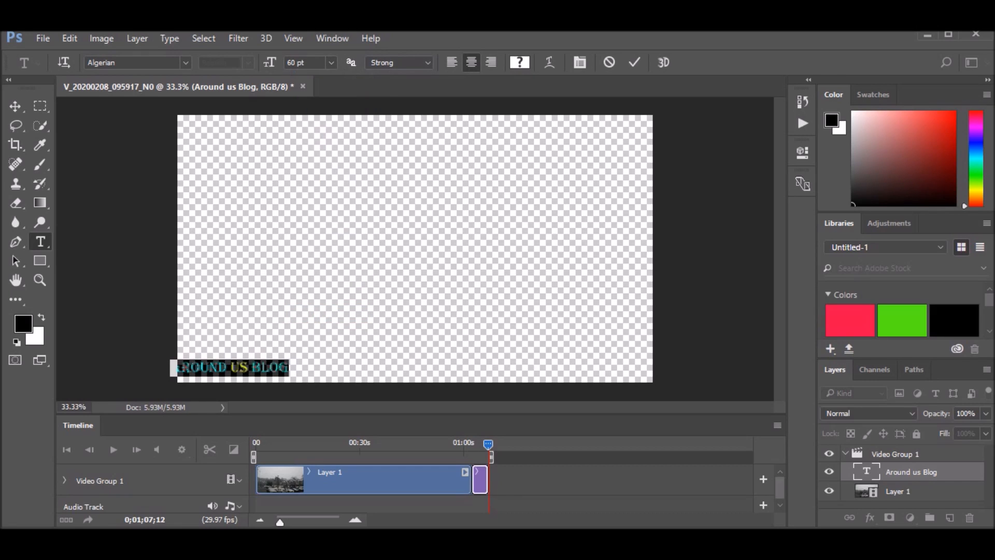
key("ctrl+Return")
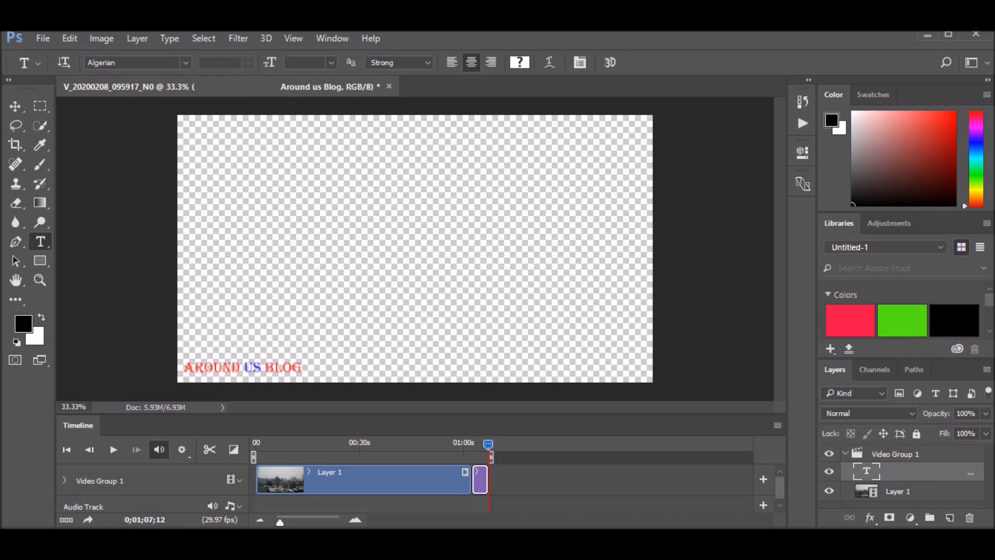
Move the text layer out of Video Group 1 to above it and extend its clip back to the start of the timeline
left_click_drag(488, 444, 473, 444)
left_click(898, 491)
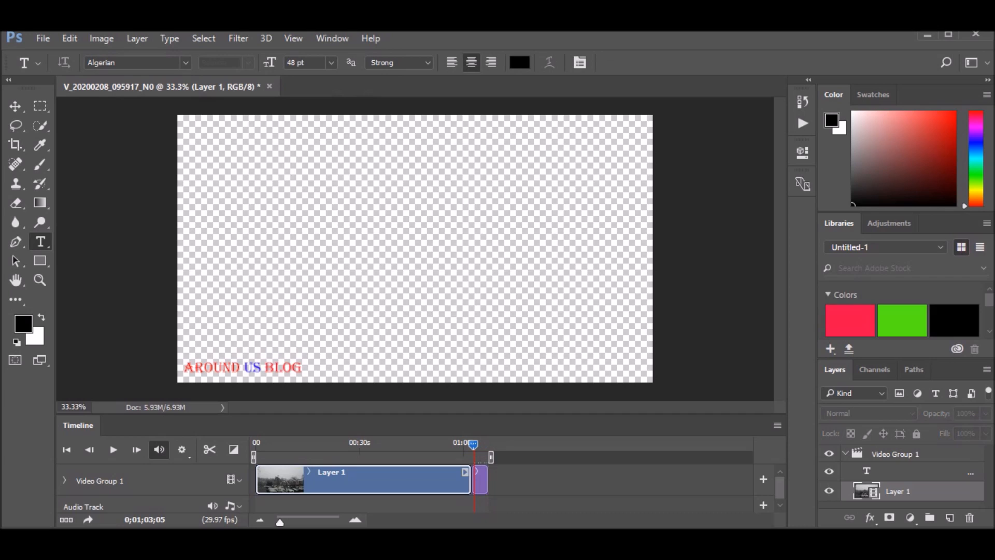
left_click(476, 471)
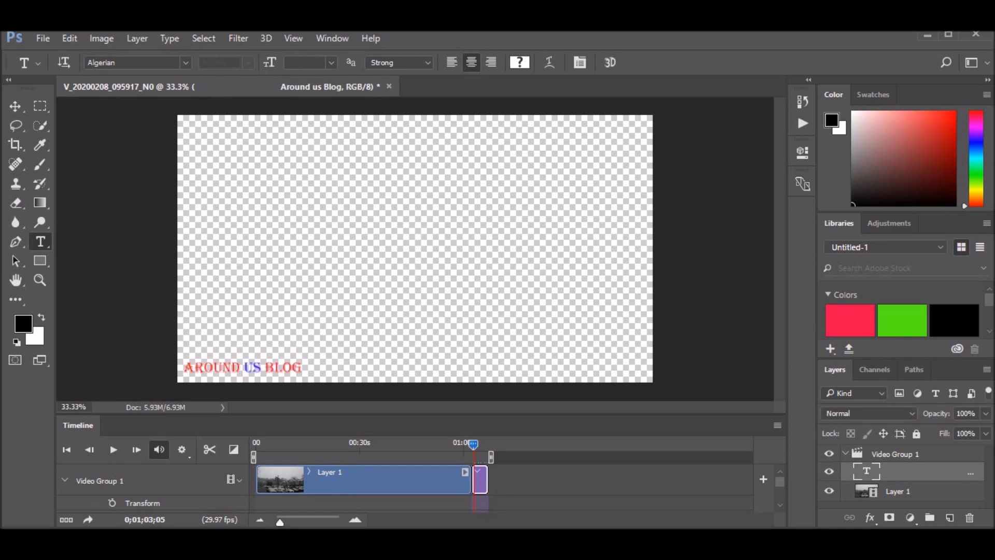
left_click_drag(473, 444, 471, 444)
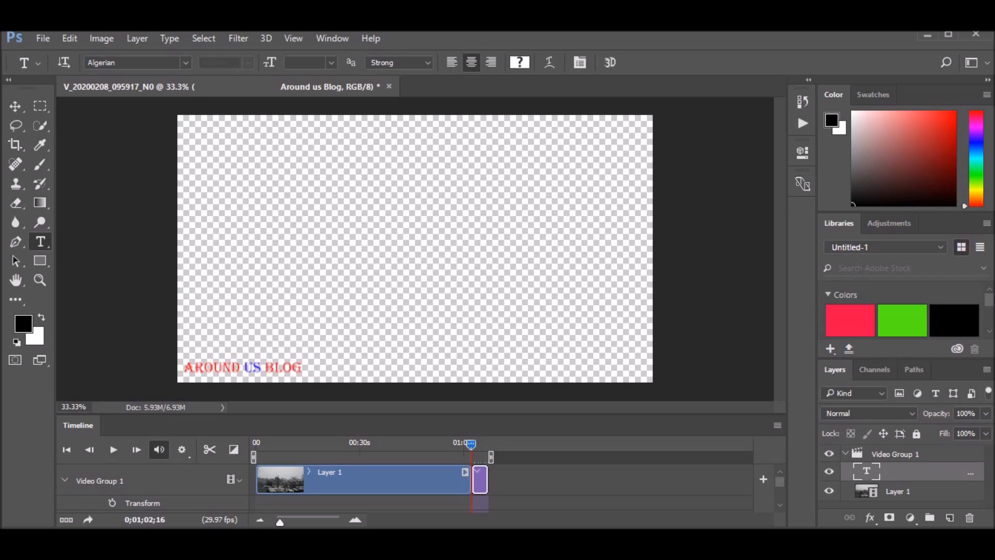
left_click_drag(471, 444, 478, 444)
left_click_drag(912, 471, 912, 452)
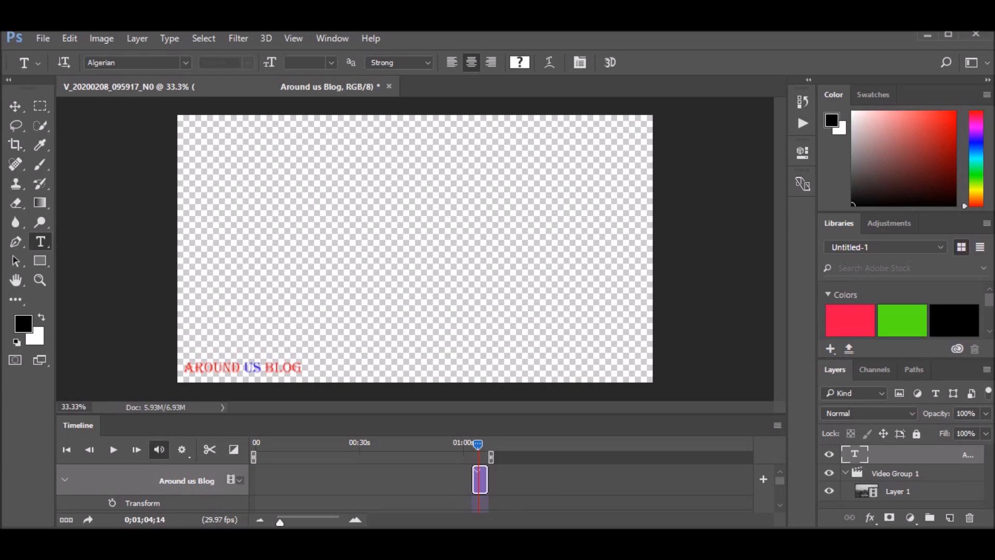
scroll(155, 487, "down", 3)
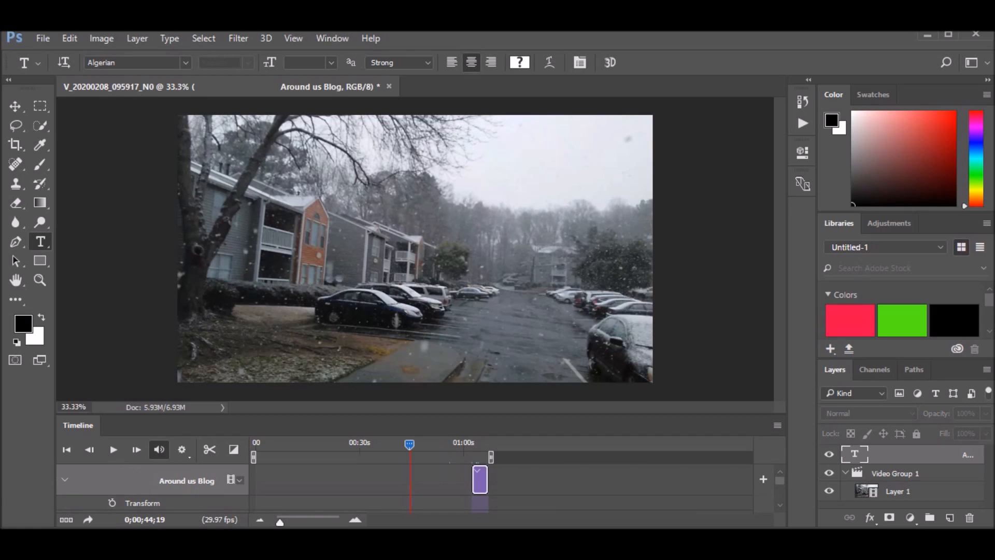
left_click_drag(472, 479, 256, 479)
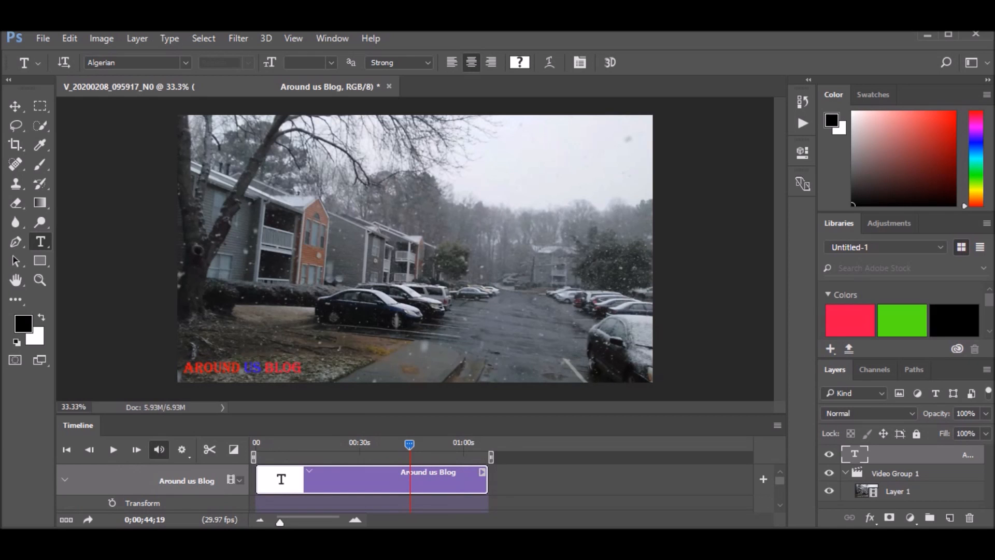
Play part of the video to preview the watermark, stop playback and return to the first frame
key("space")
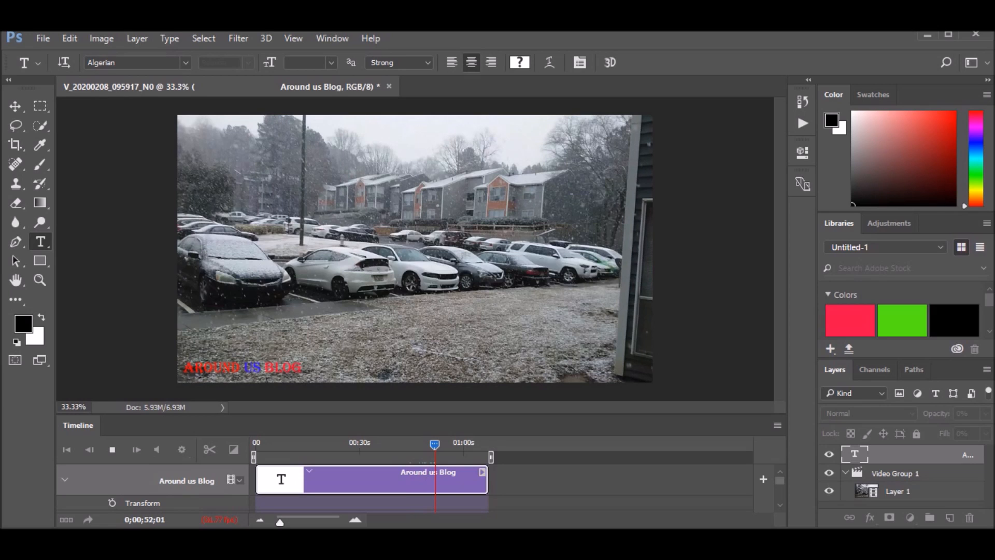
left_click(113, 449)
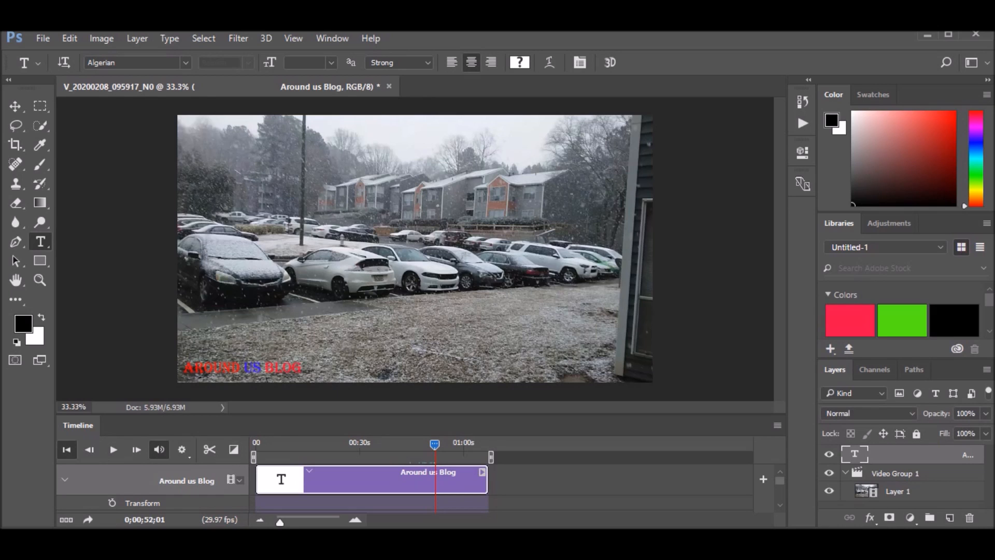
left_click(66, 449)
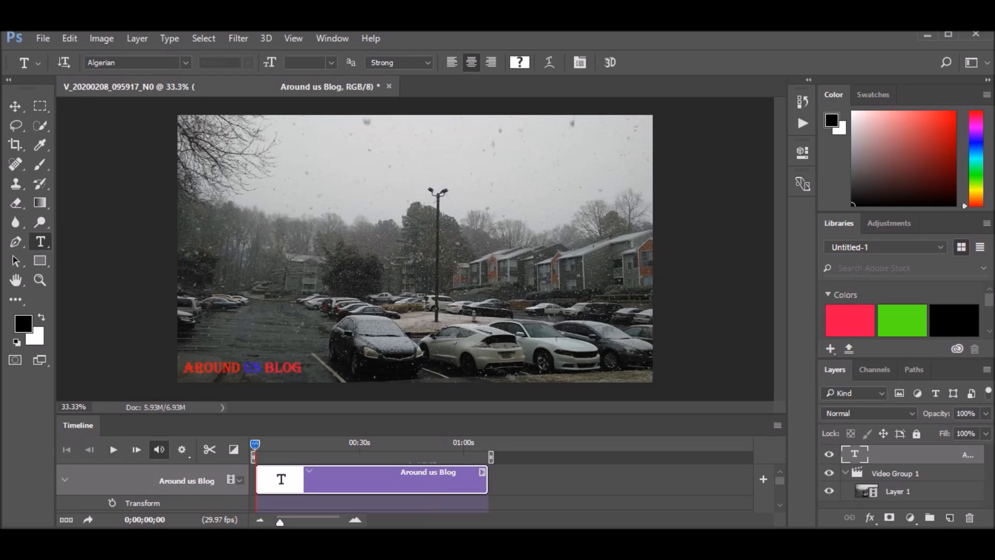
Set the timeline's playback resolution to 100%
left_click(182, 450)
left_click(206, 471)
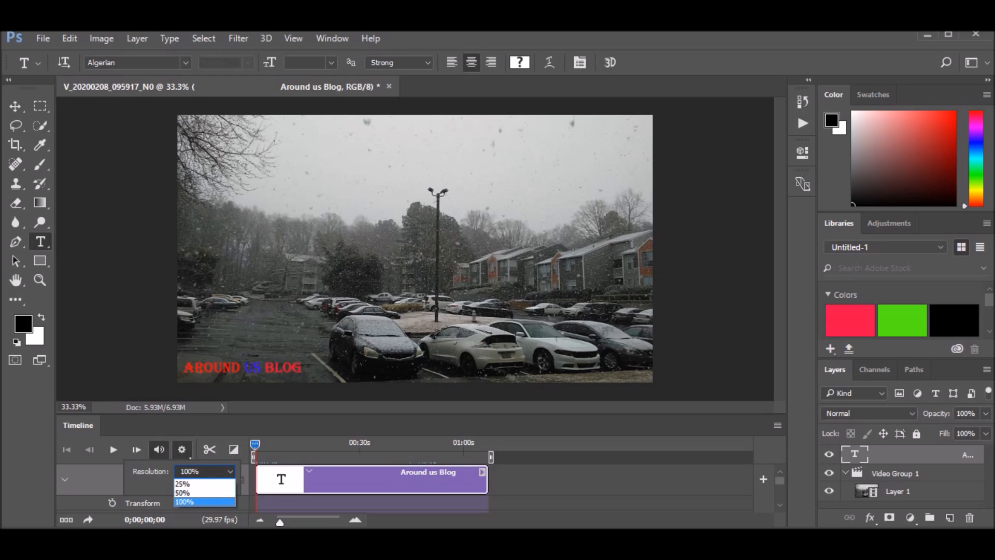
left_click(204, 501)
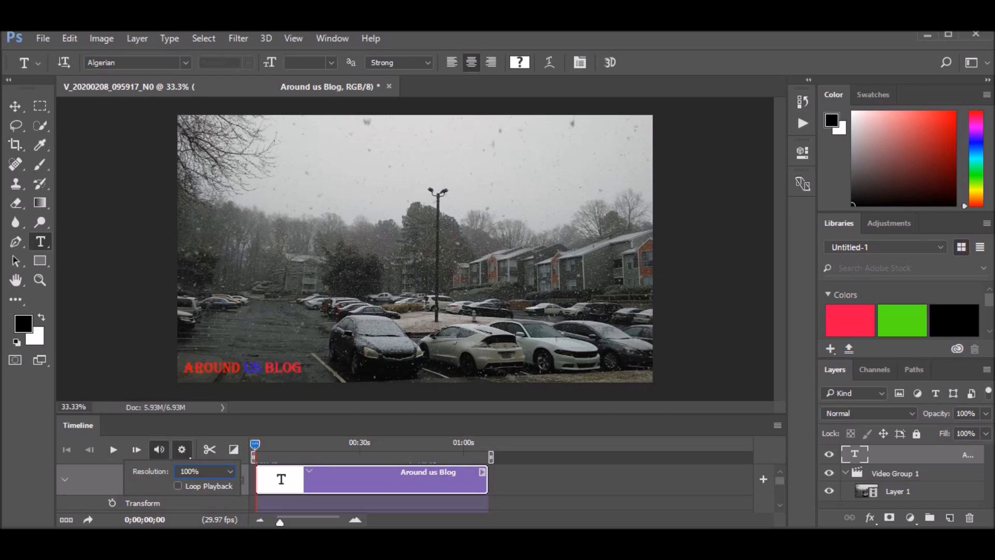
Save the project as a Photoshop file named "Video 1" in the "winter 2020 usa" folder with Maximize Compatibility on
left_click(68, 38)
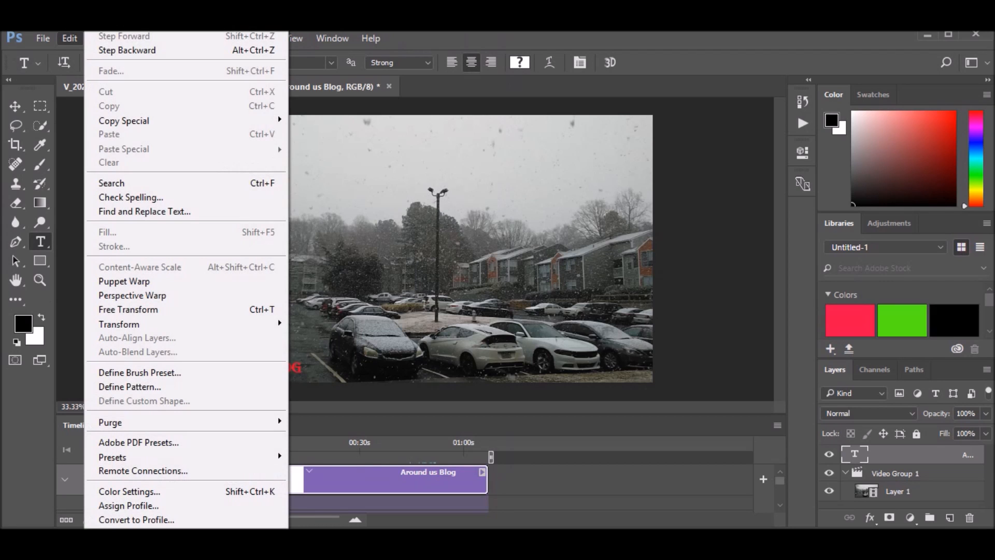
mouse_move(42, 38)
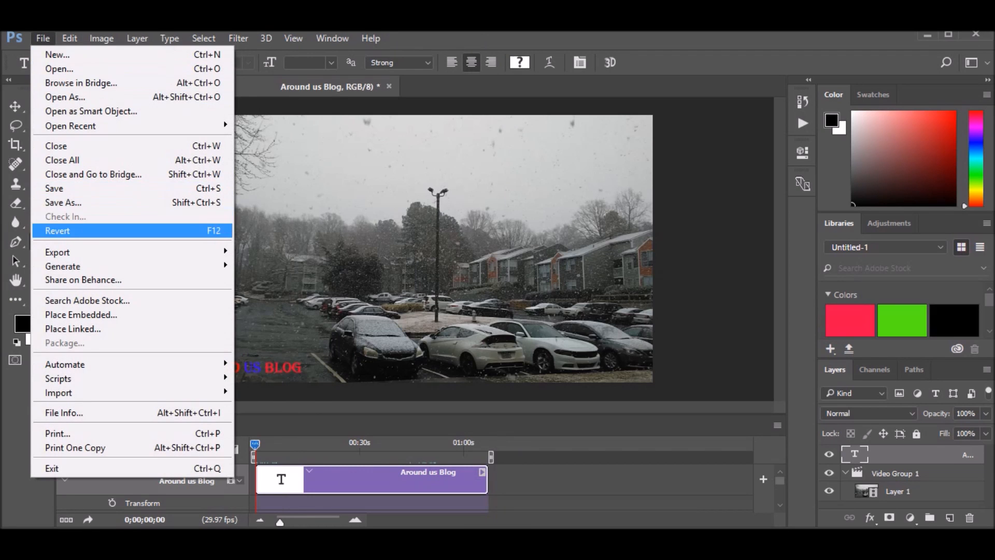
left_click(78, 189)
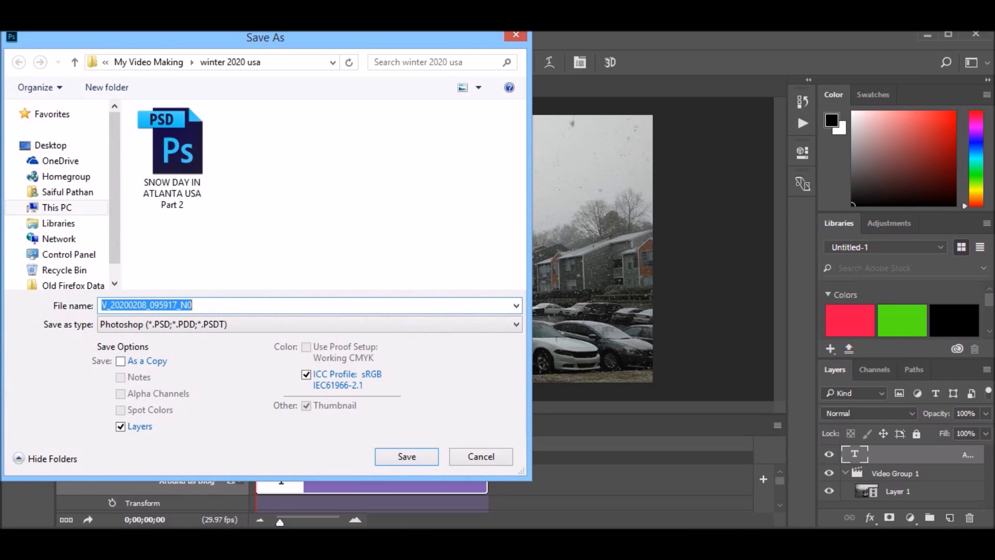
left_click(192, 304)
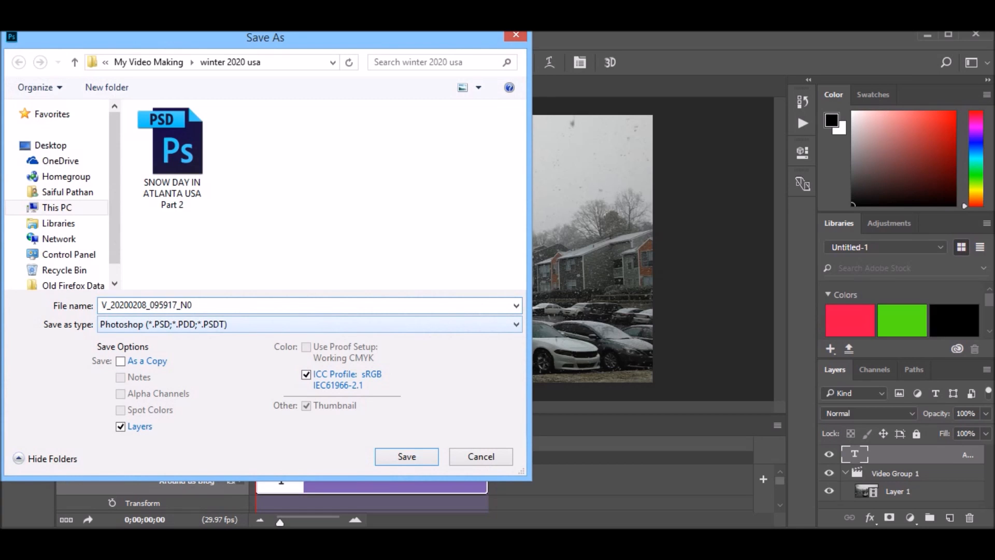
left_click(309, 324)
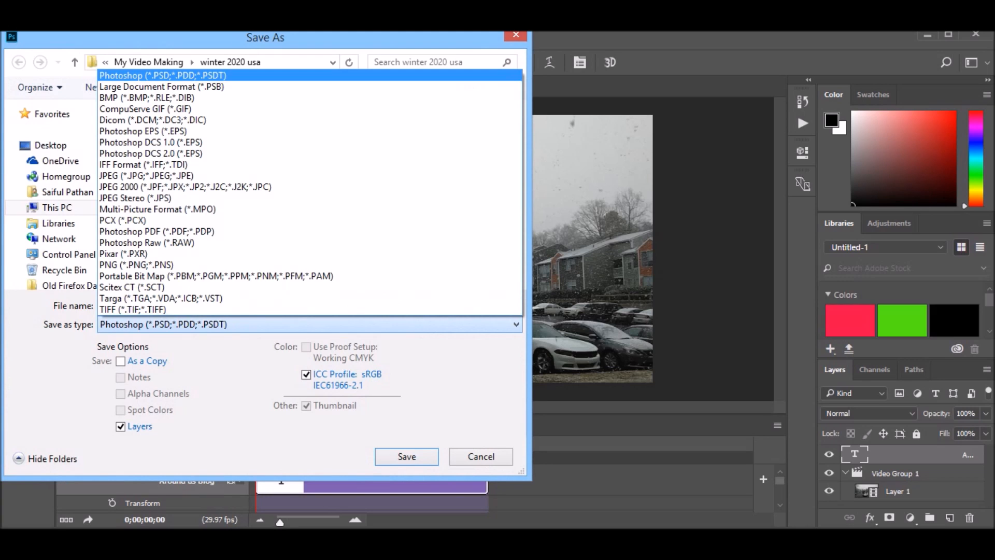
type("Video ")
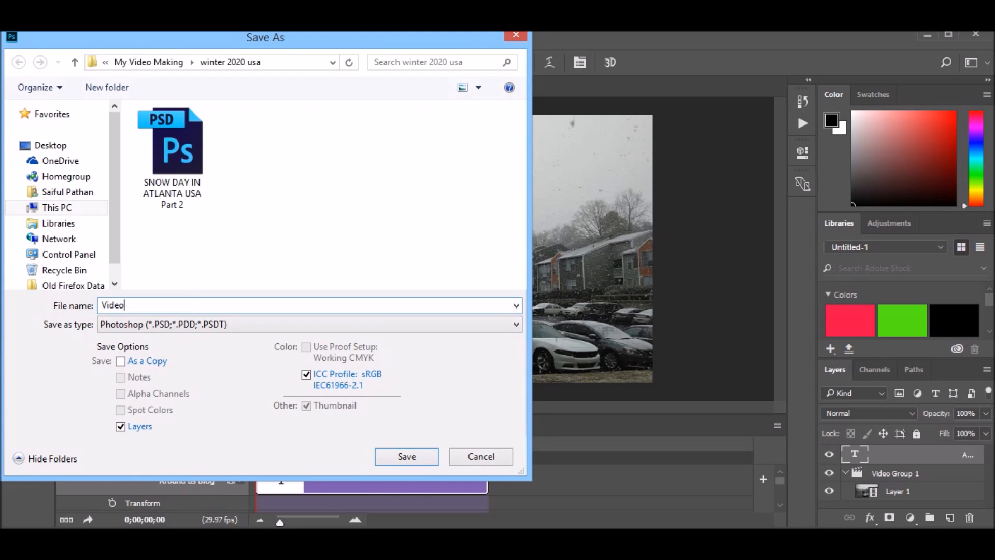
type("1")
key("Return")
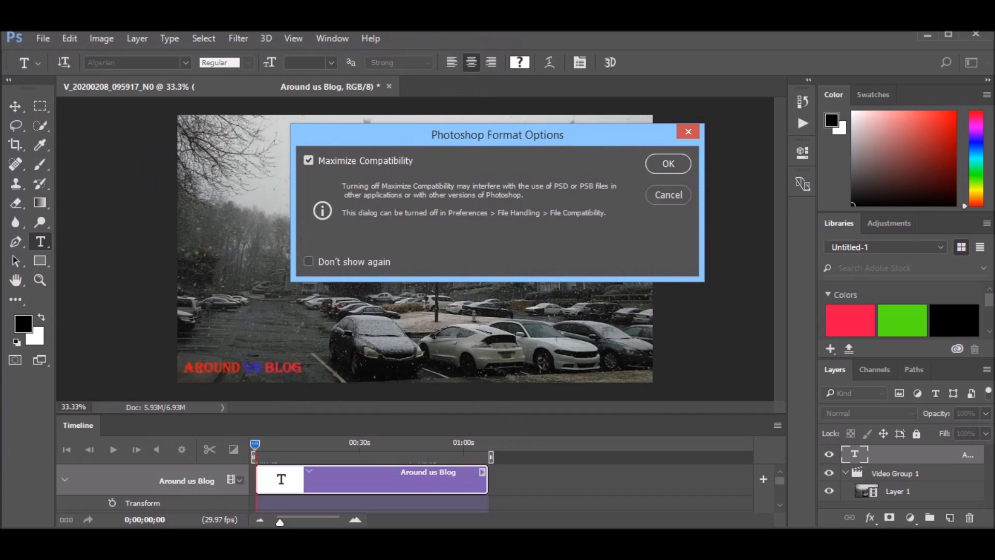
key("Return")
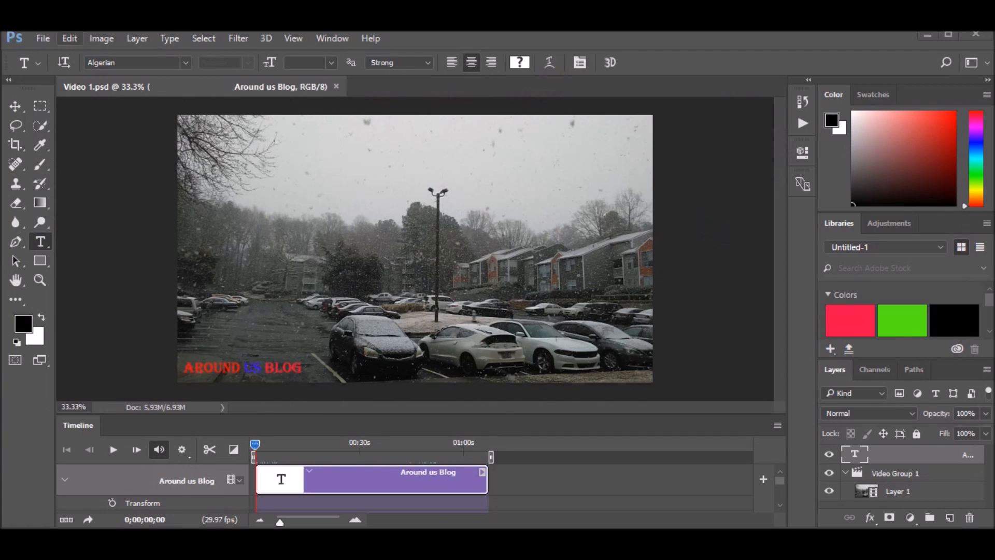
Start a video render export named Video 1.mp4 and choose the Desktop as its render folder
left_click(42, 38)
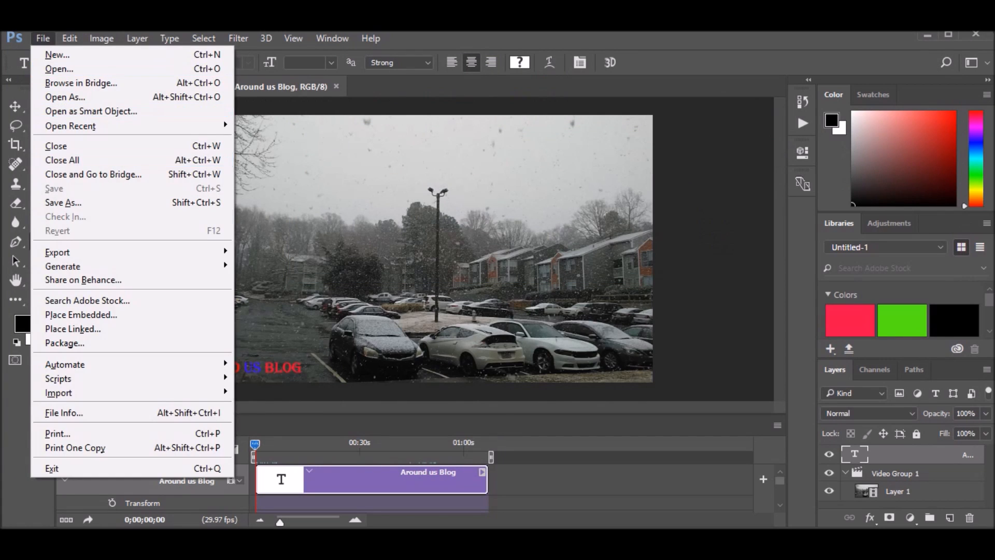
mouse_move(57, 252)
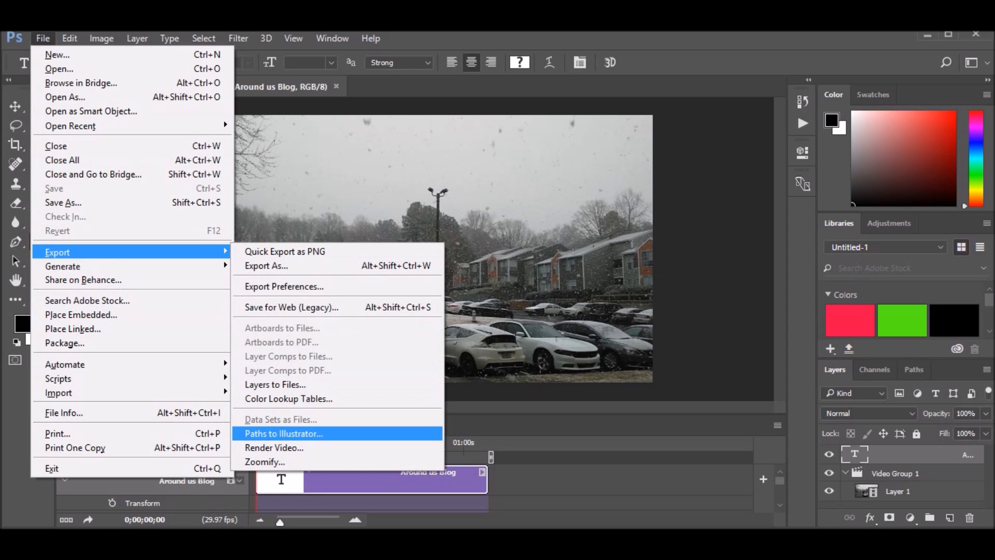
left_click(274, 448)
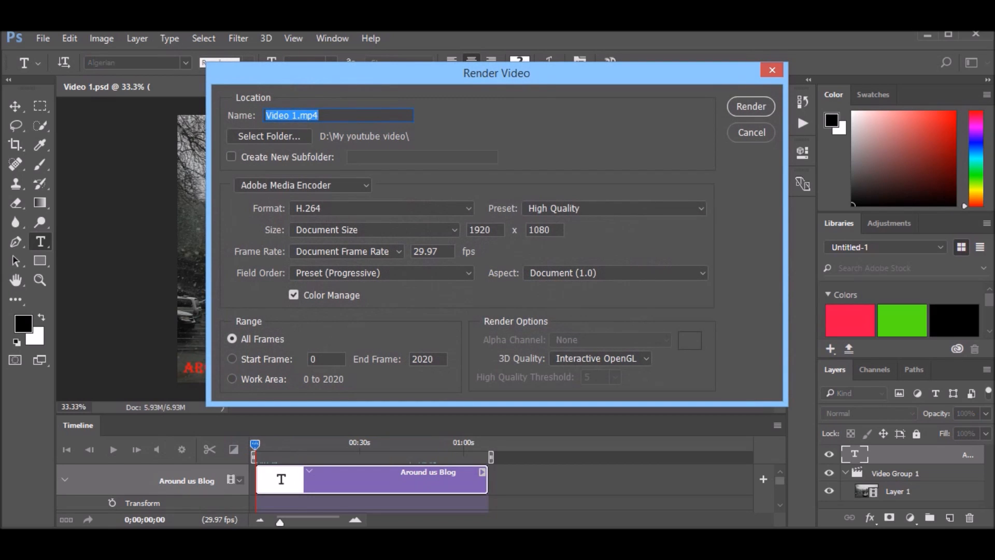
left_click(318, 115)
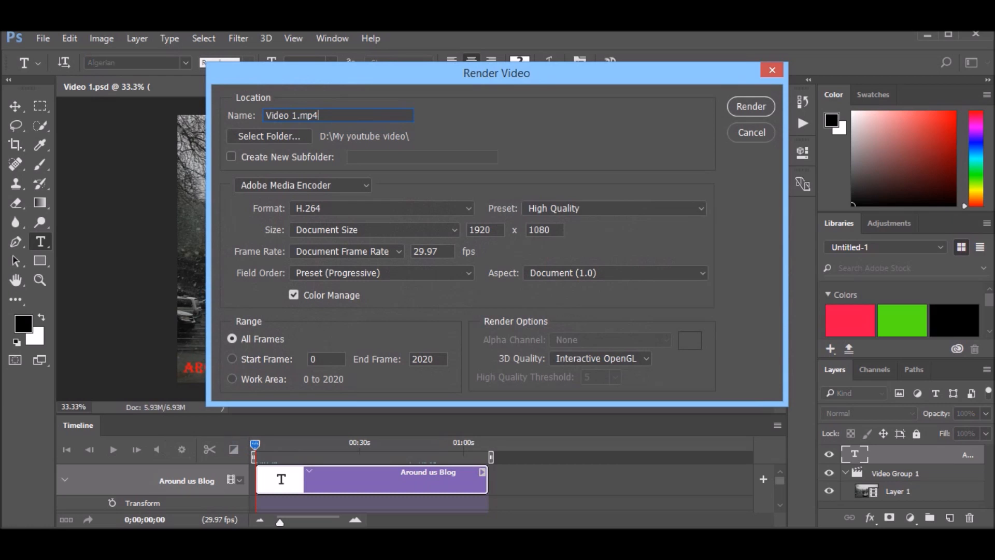
left_click(269, 136)
scroll(497, 272, "up", 5)
left_click_drag(597, 254, 597, 234)
left_click(435, 226)
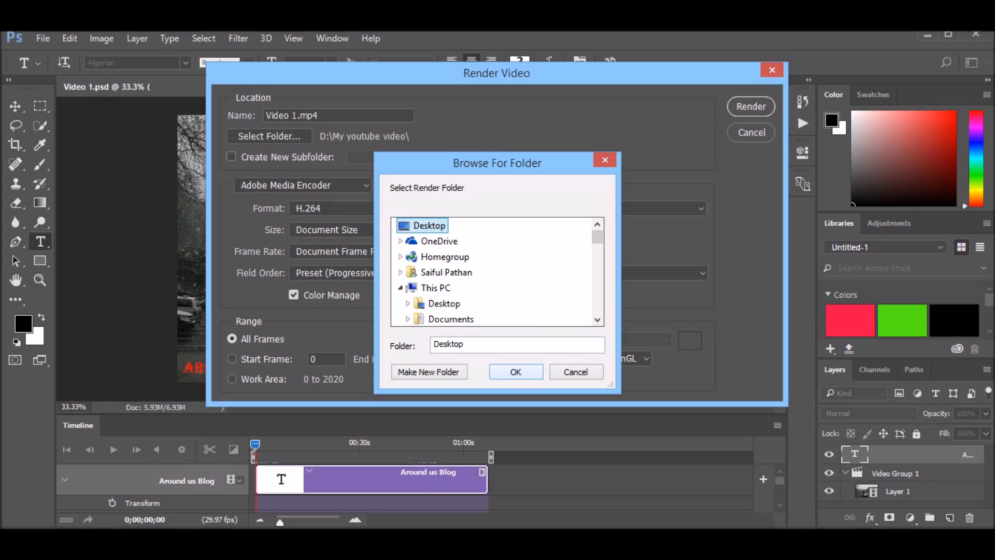
left_click(515, 371)
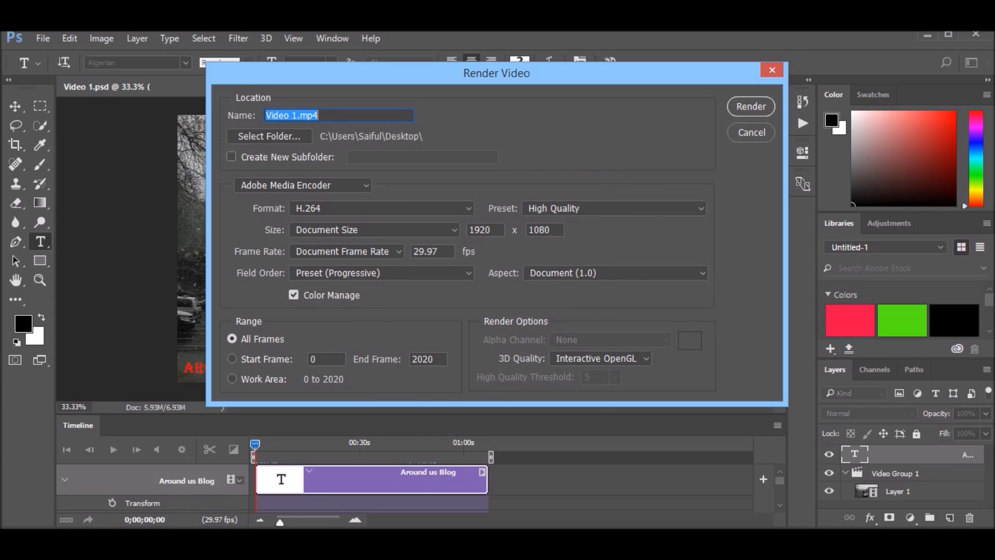
Examine the encoder choices and the output width and height in the render settings
left_click(302, 185)
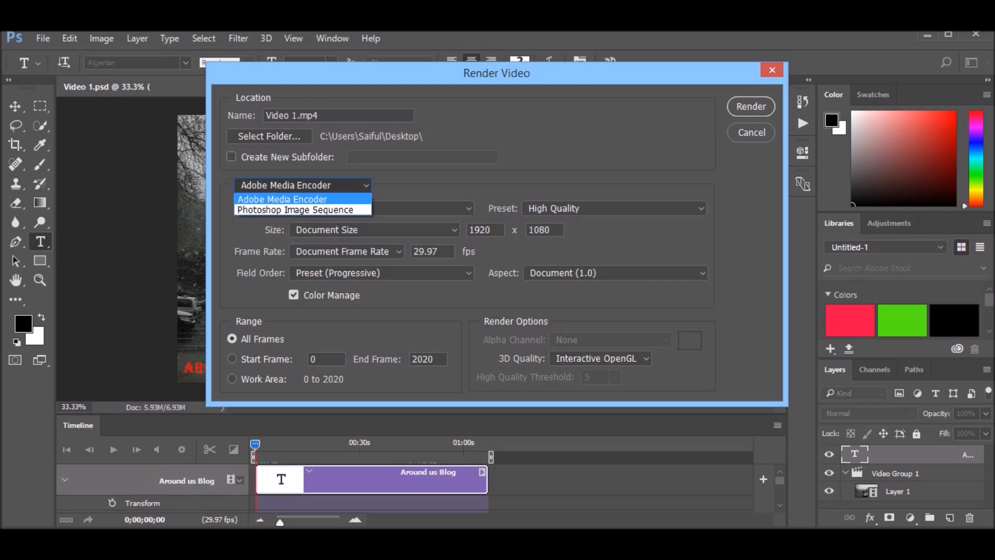
key("Escape")
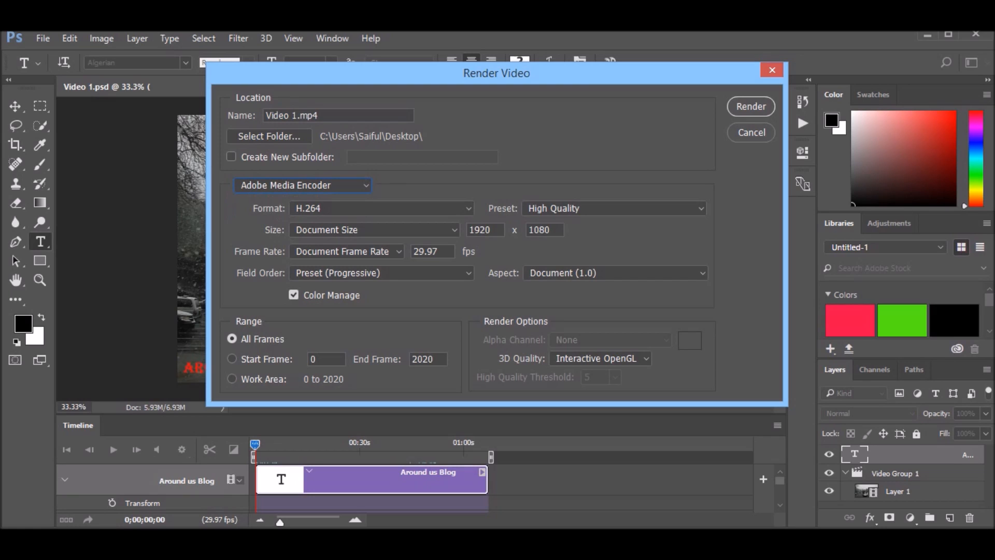
key("shift+Left")
key("shift+Left")
key("shift+Left")
key("shift+Left")
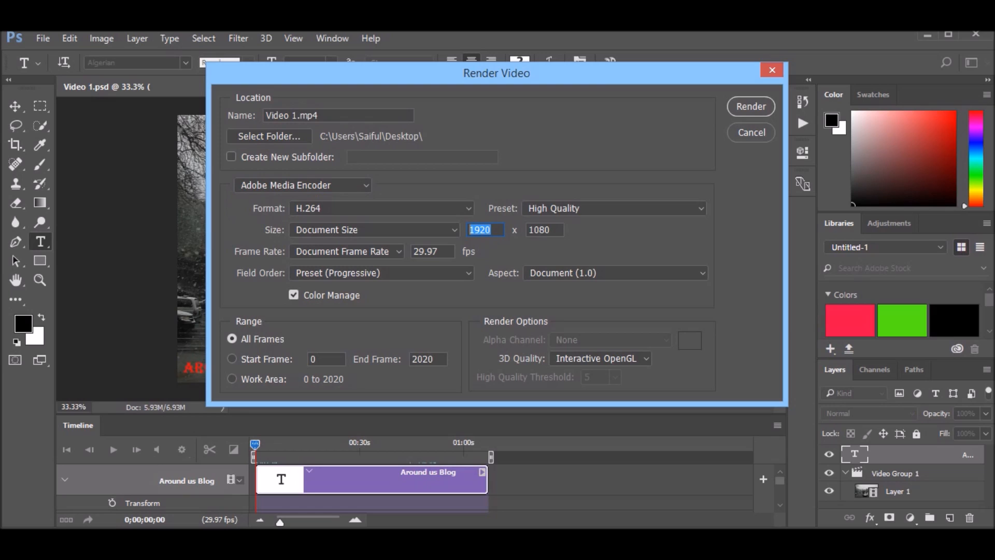
key("Tab")
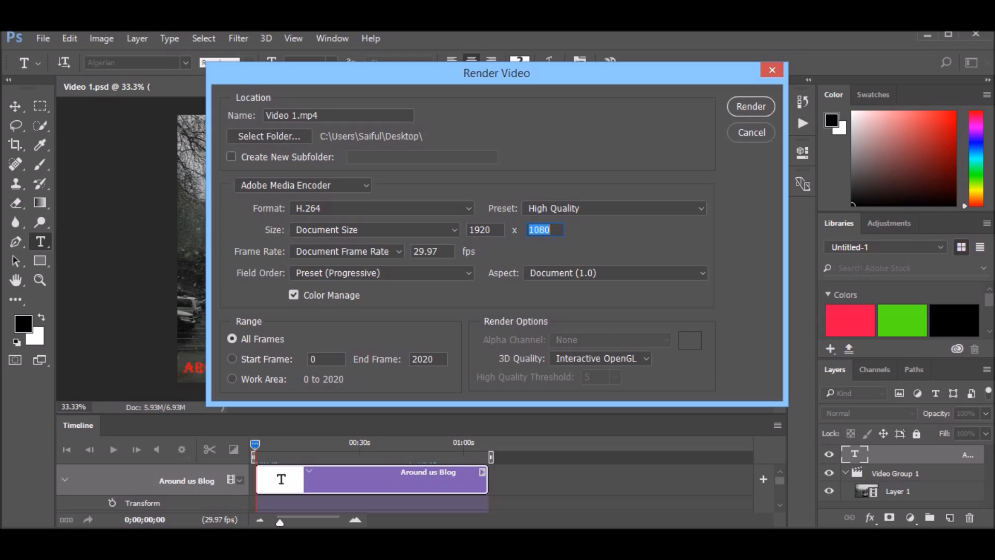
key("Tab")
key("Tab")
Check the available size presets, keep Document Size and render the video in H.264 format
left_click(374, 229)
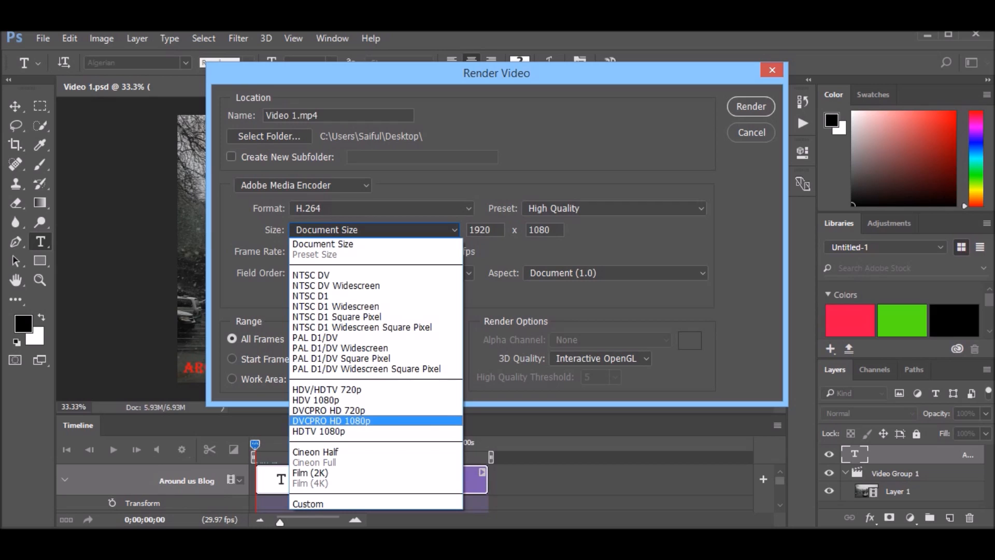
key("Escape")
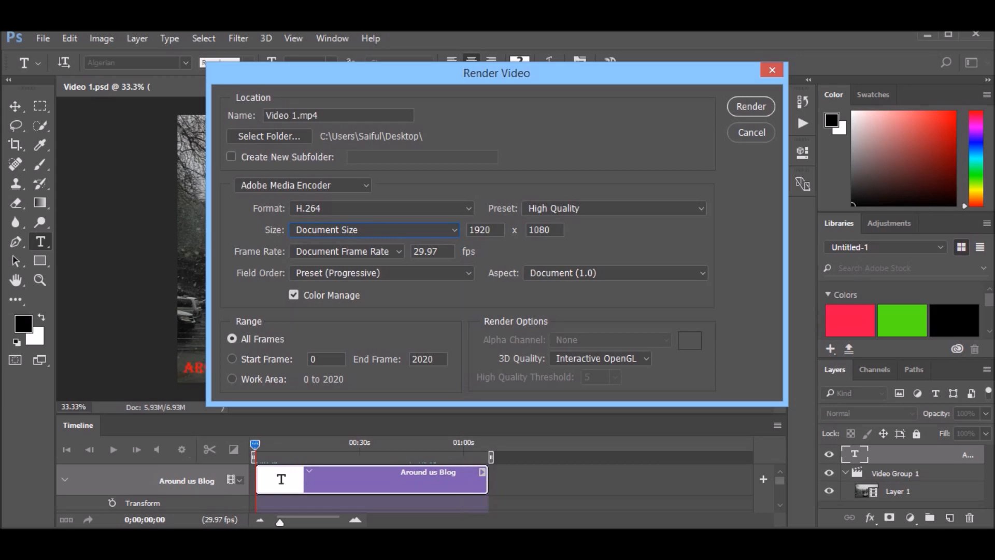
key("Return")
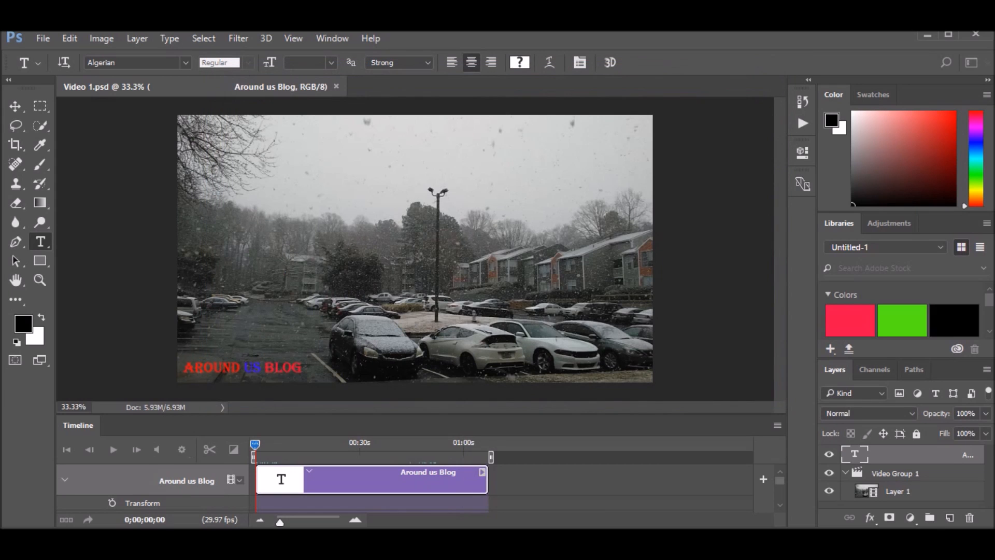